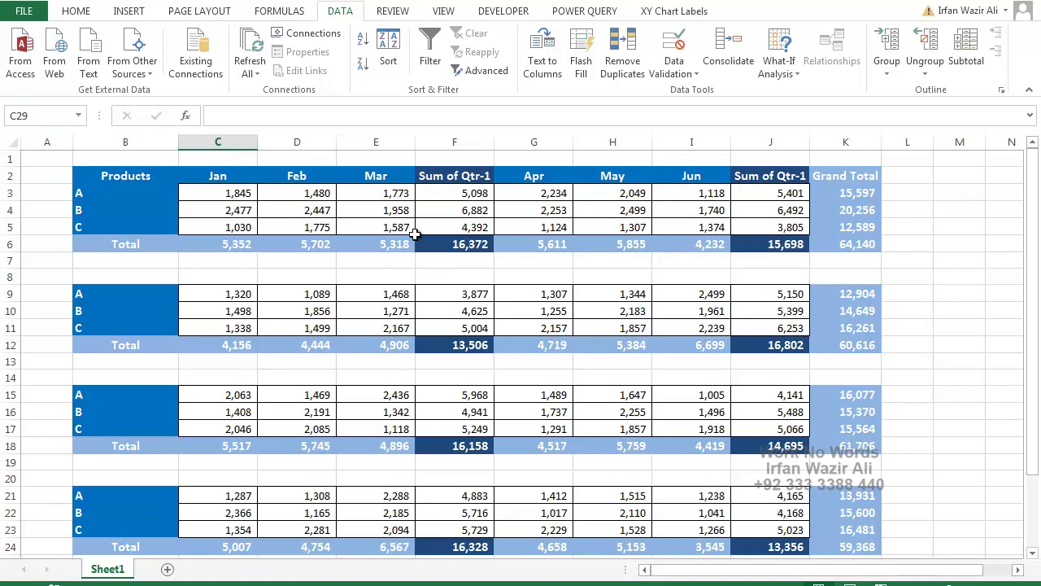
Examine the first product table's data range, its monthly totals in row 6 and the Sum of Qtr-1 column
left_click_drag(114, 179, 834, 238)
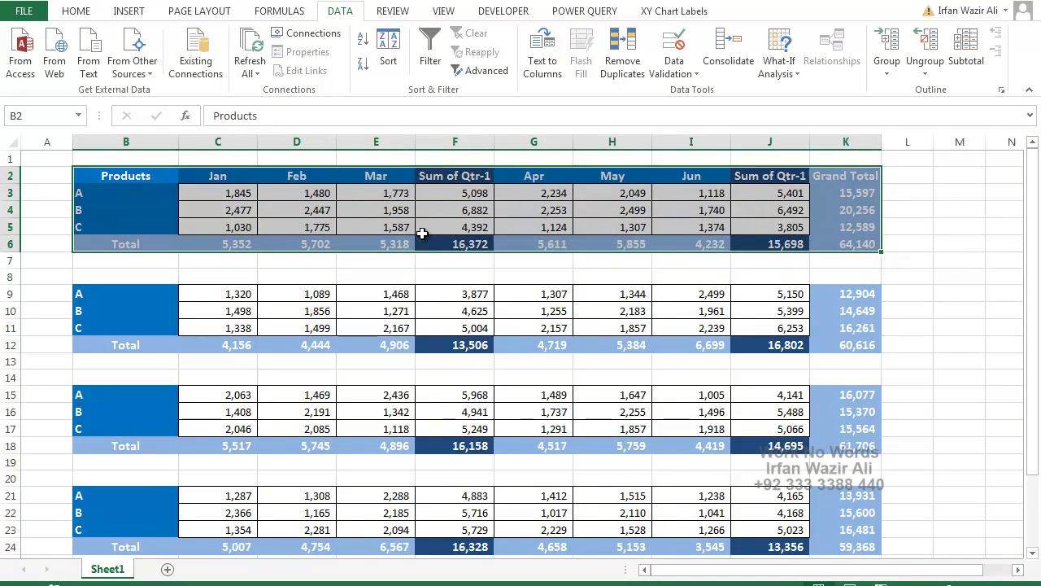
left_click(458, 227)
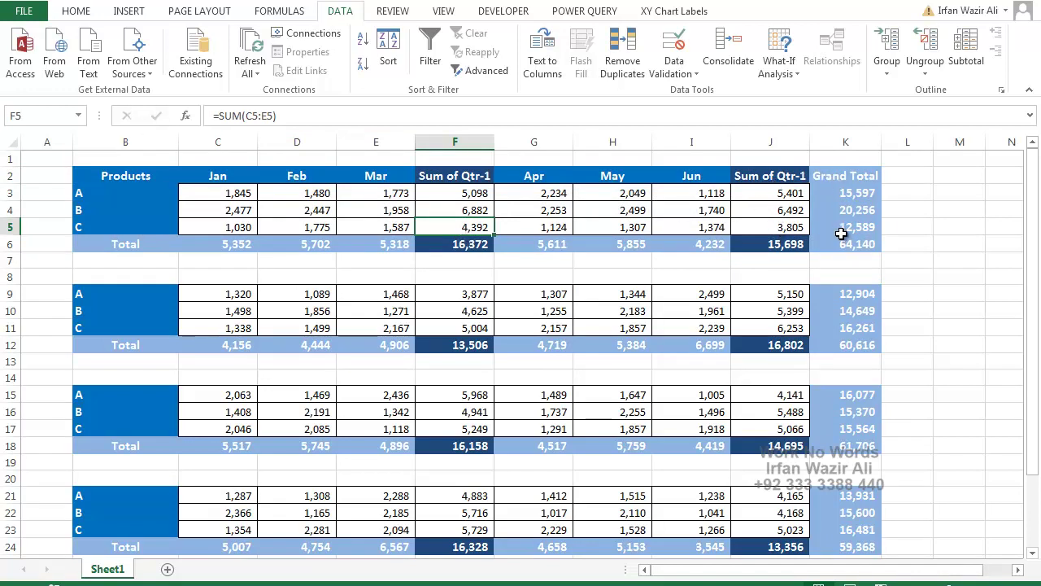
left_click_drag(216, 251, 395, 246)
left_click_drag(518, 246, 677, 242)
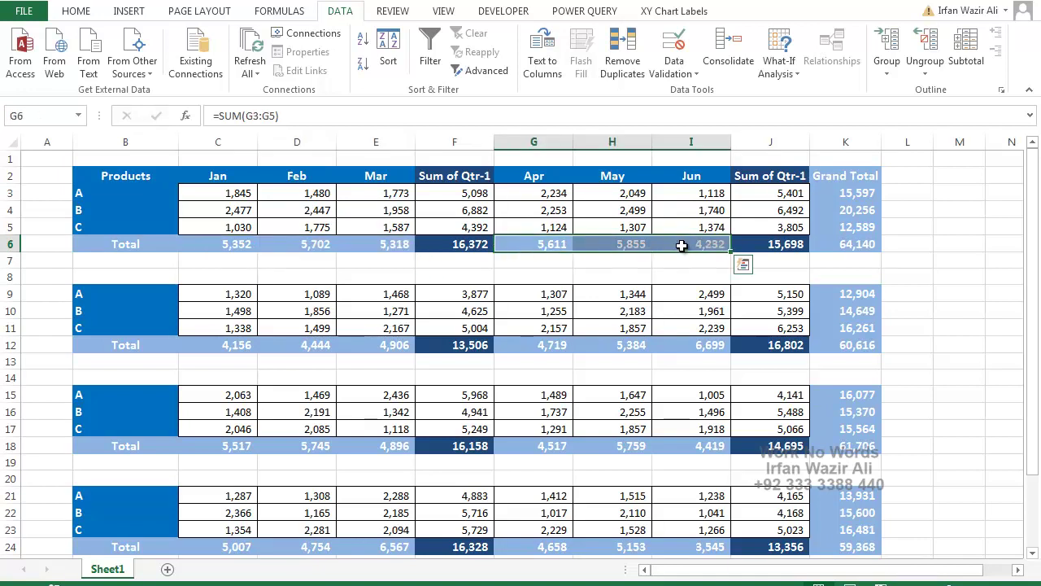
left_click(597, 224)
left_click_drag(474, 175, 472, 244)
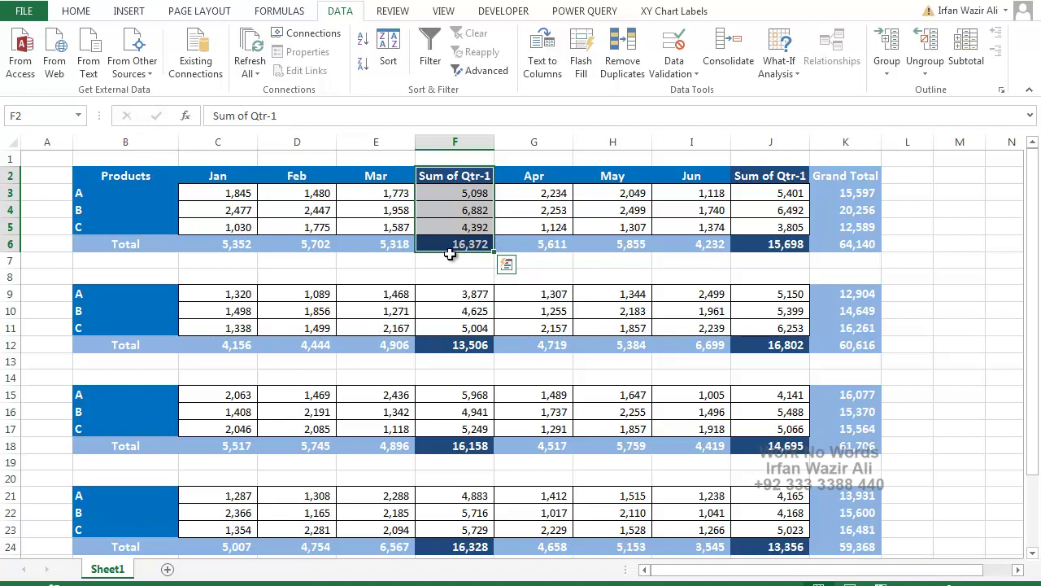
left_click(437, 309)
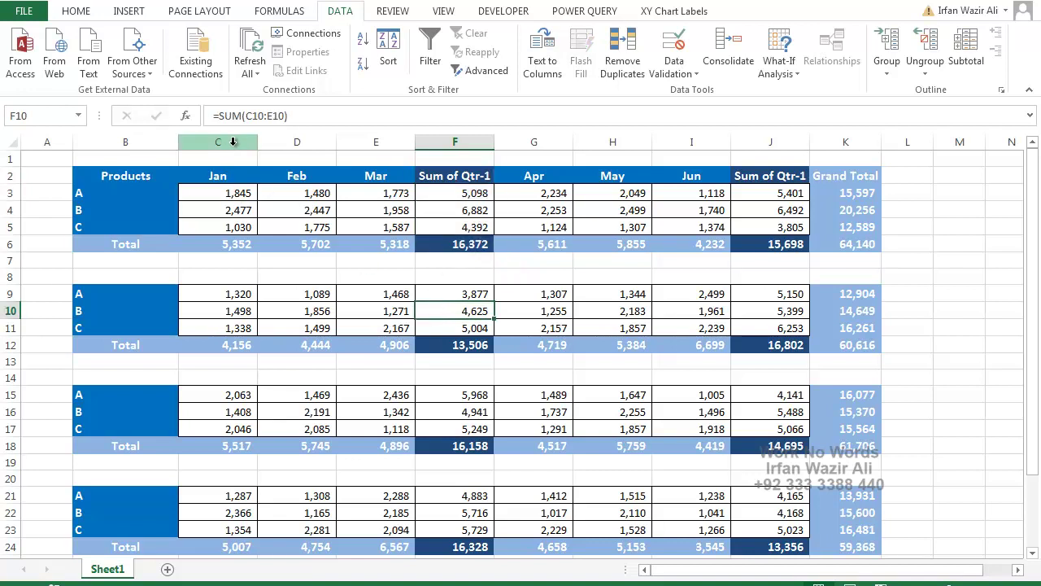
Hide the Jan, Feb and Mar columns (C to E)
left_click_drag(218, 142, 366, 143)
right_click(366, 145)
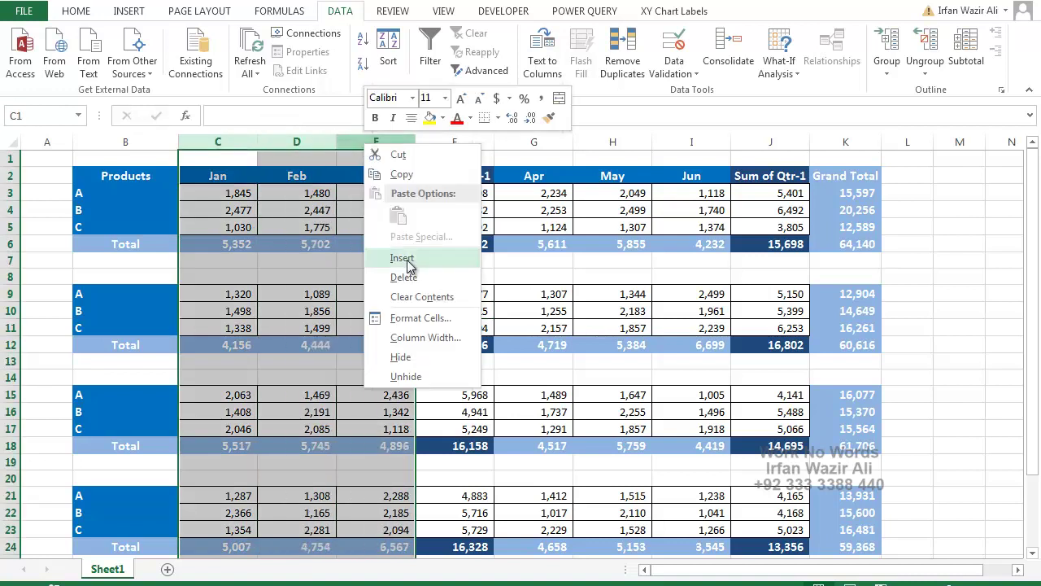
left_click(403, 358)
left_click(399, 310)
Hide the Apr, May and Jun columns (G to I)
left_click_drag(307, 140, 448, 144)
right_click(453, 147)
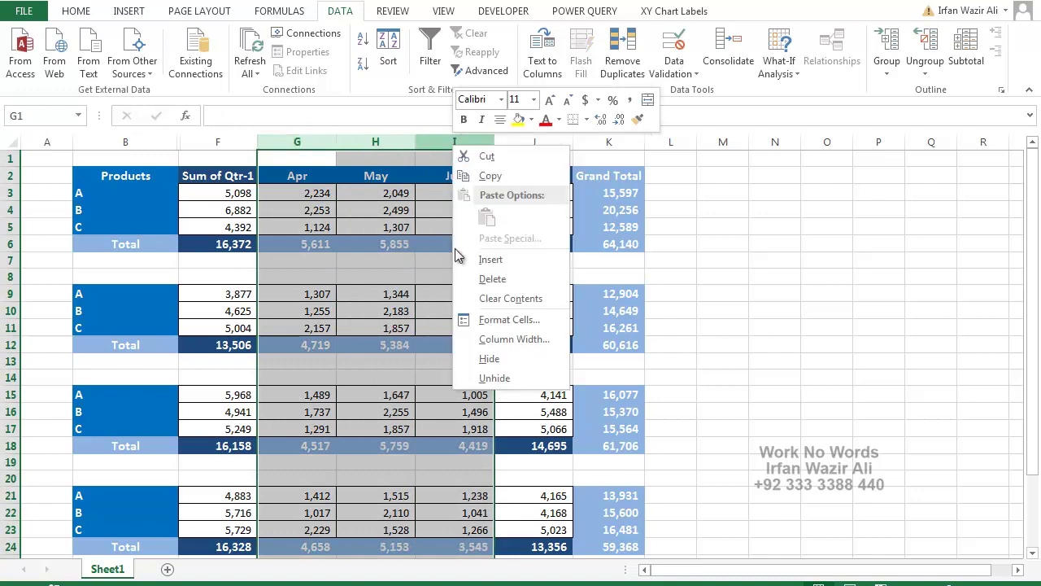
left_click(484, 358)
Change the header of the second quarter's sum column in J2 to Sum of Qtr-2
left_click(316, 175)
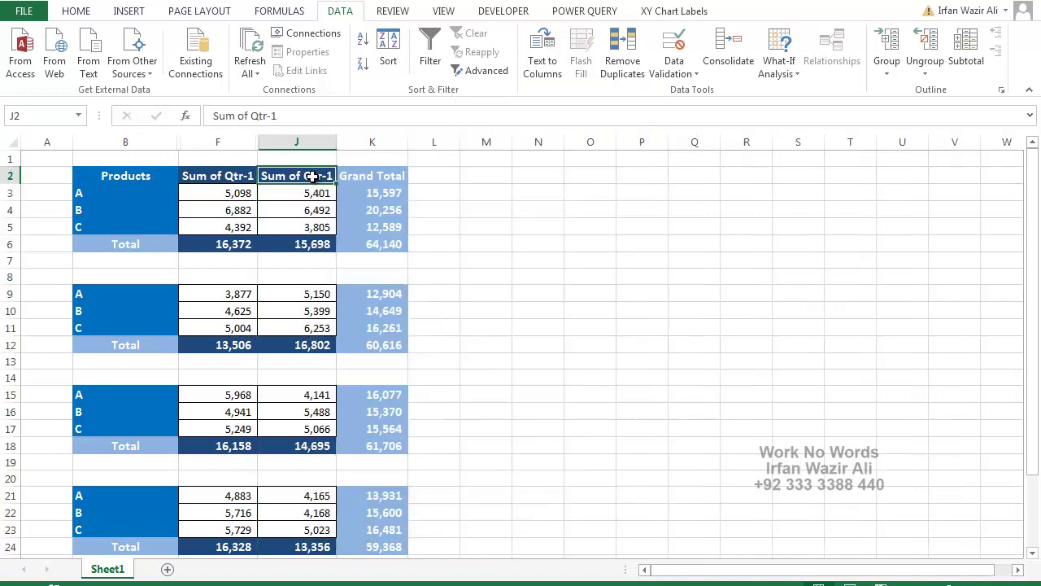
double_click(331, 175)
key("BackSpace")
type("2")
key("Return")
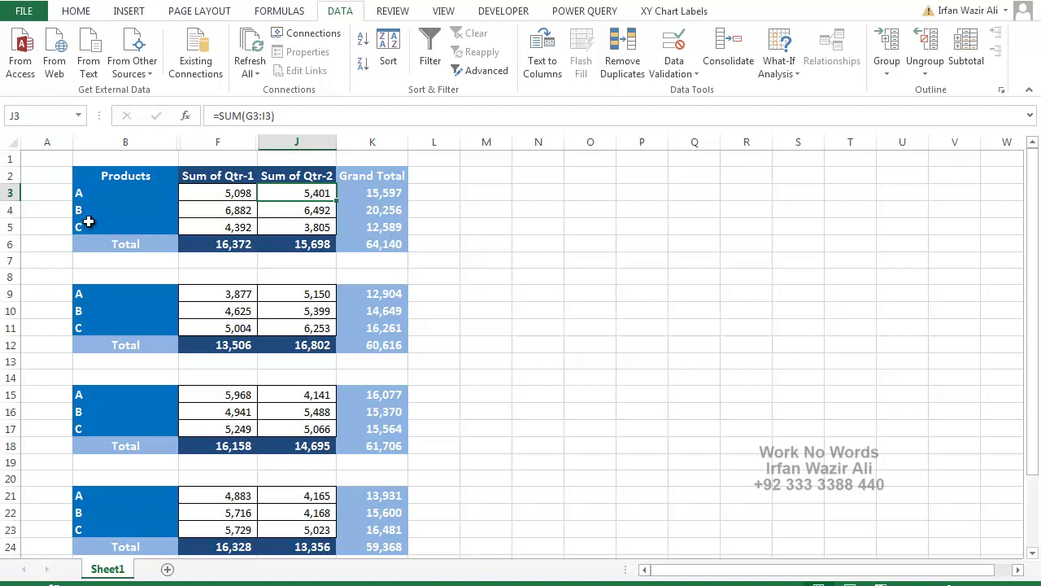
Review the tables down to the Grand Total row and hide the first table's product rows 3 to 5
scroll(89, 222, "down", 1)
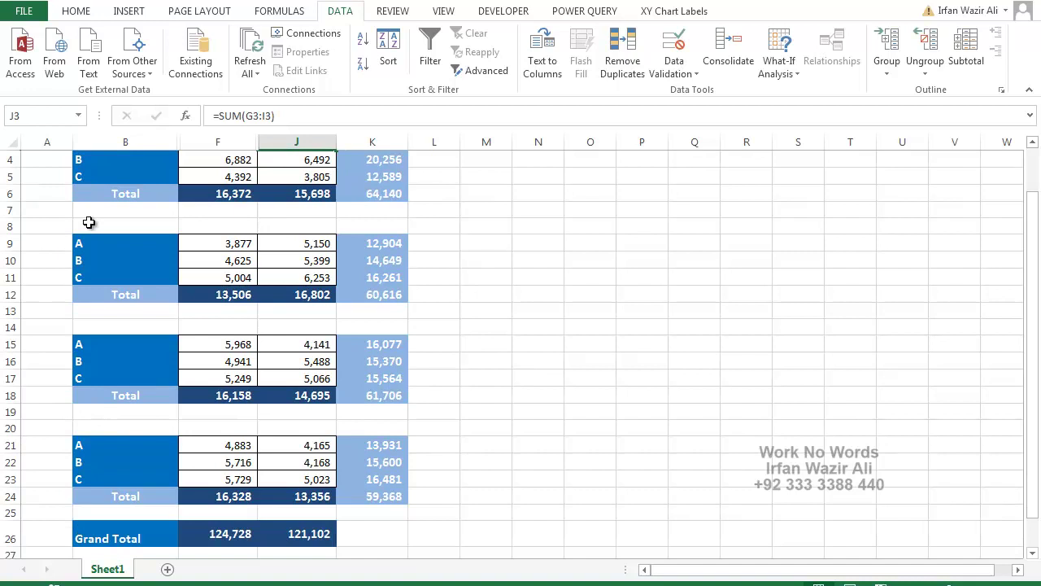
scroll(89, 222, "down", 1)
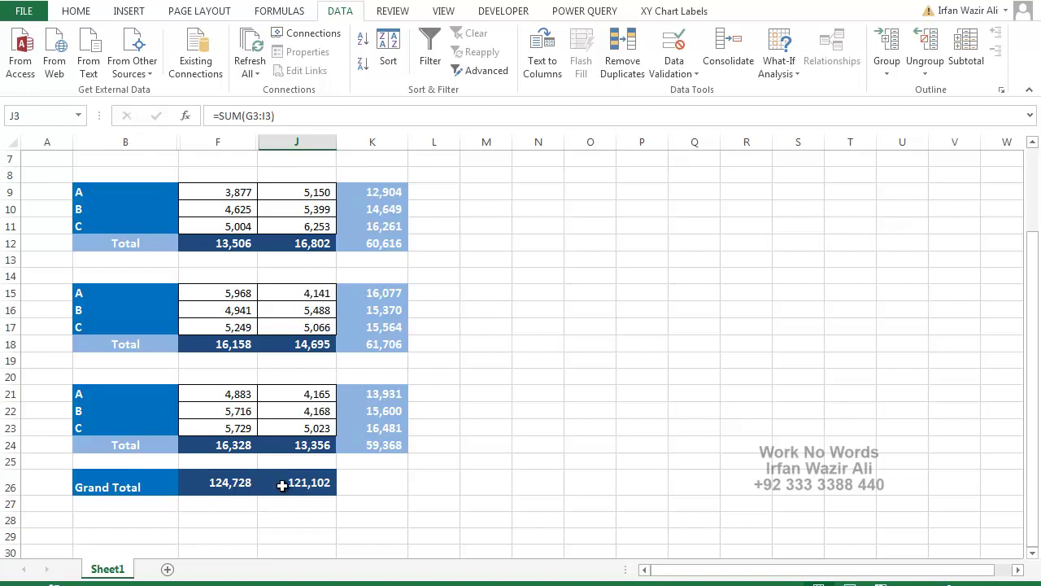
scroll(282, 486, "up", 2)
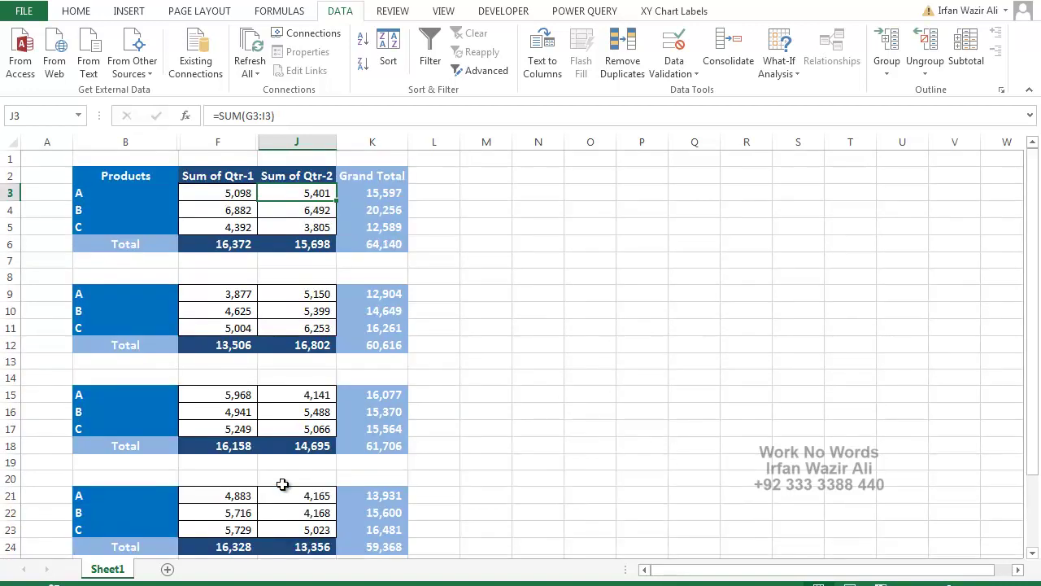
left_click(254, 331)
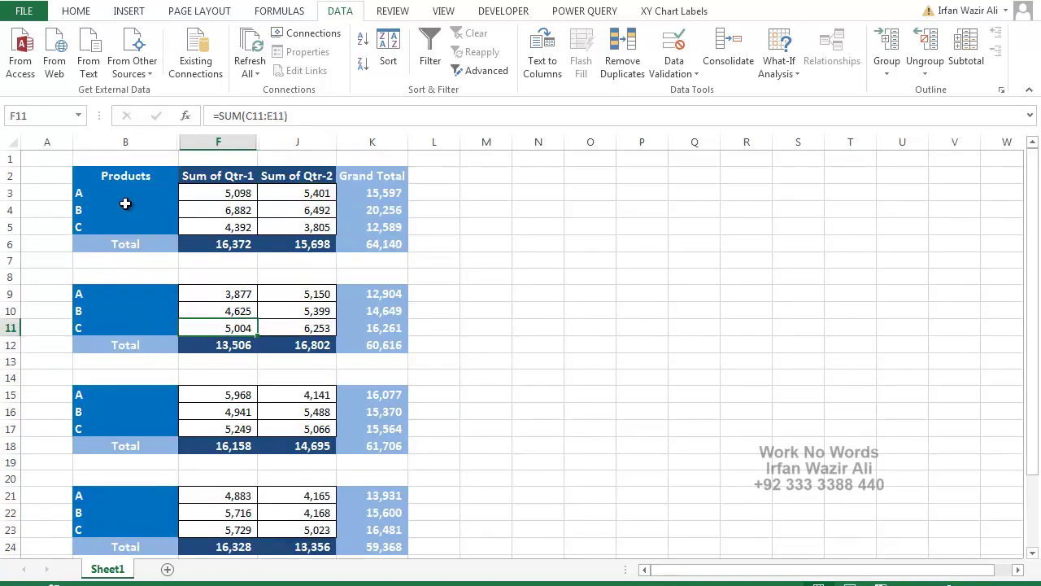
left_click_drag(6, 193, 6, 226)
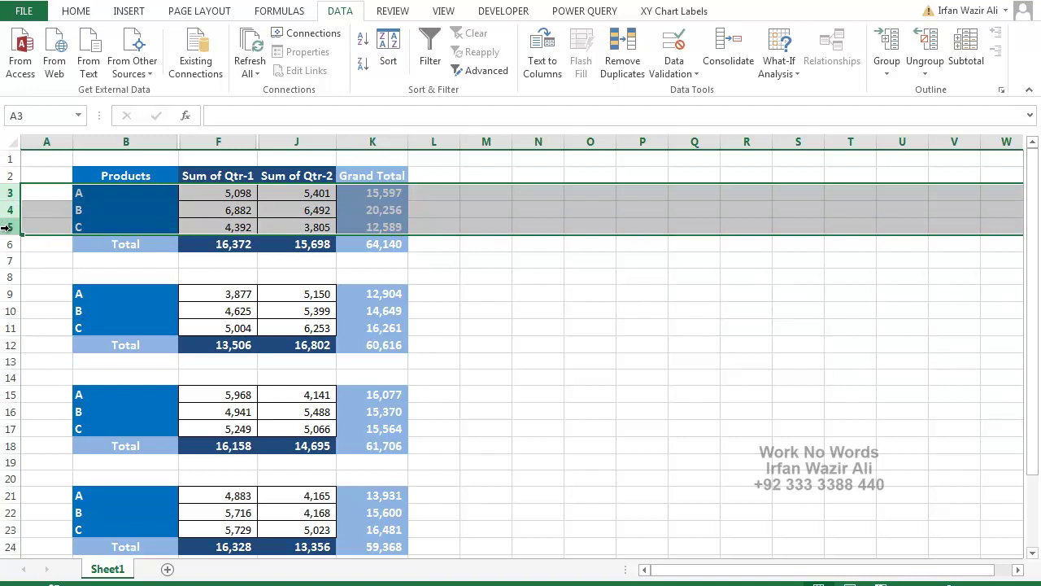
right_click(6, 227)
left_click(77, 441)
left_click(76, 336)
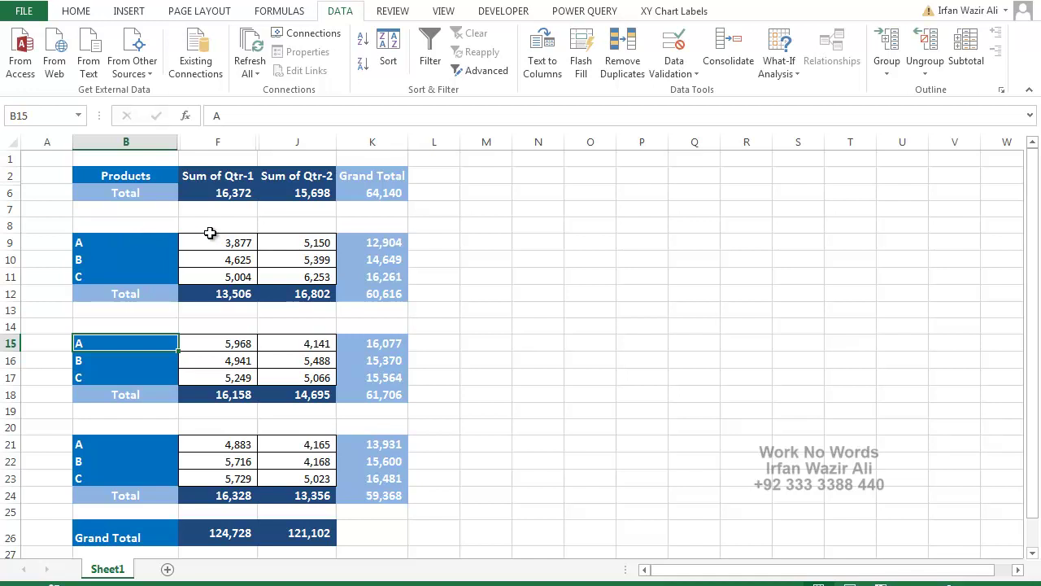
Unhide the first table's product rows between the header row and its Total row
left_click_drag(10, 176, 11, 192)
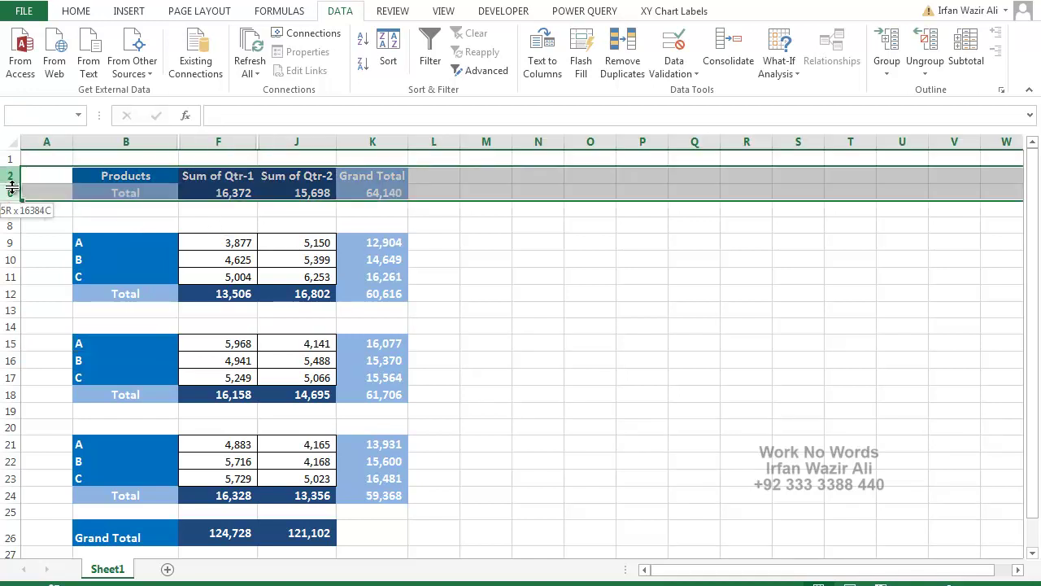
right_click(12, 195)
left_click(54, 426)
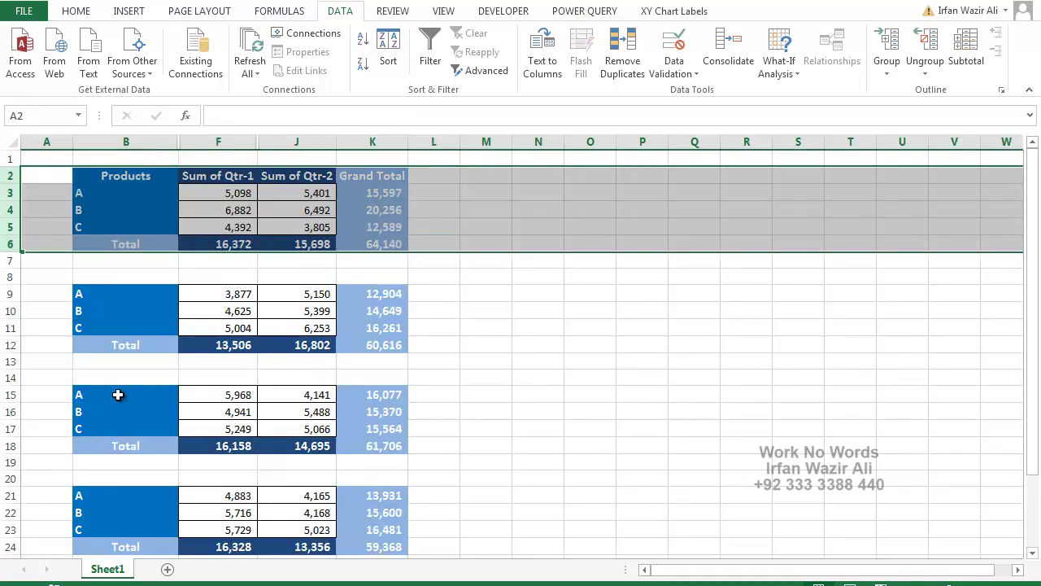
left_click(218, 328)
Unhide all the monthly columns between Products and Sum of Qtr-2
left_click_drag(163, 142, 281, 146)
right_click(280, 149)
left_click(323, 377)
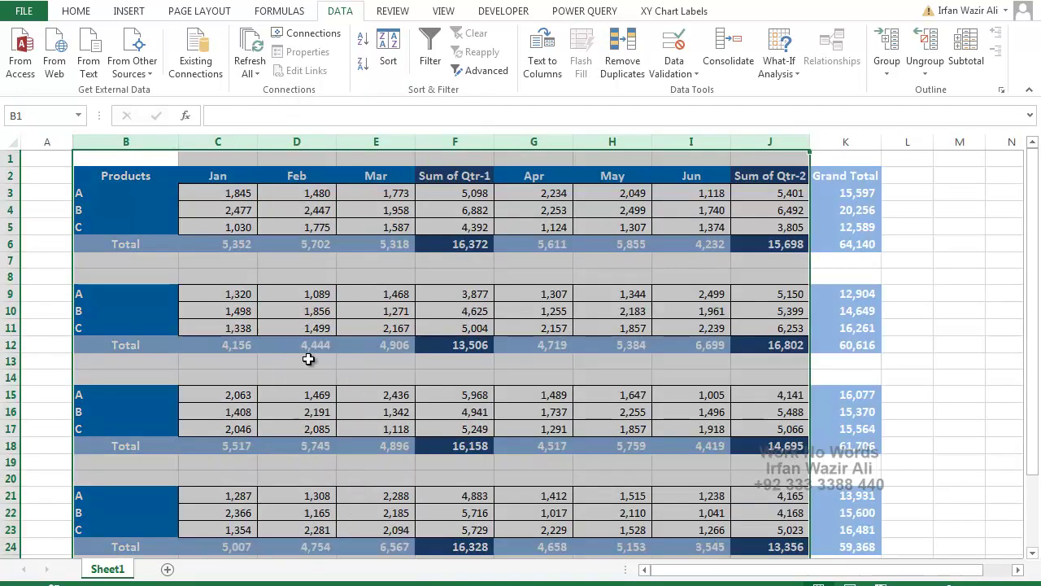
left_click(318, 292)
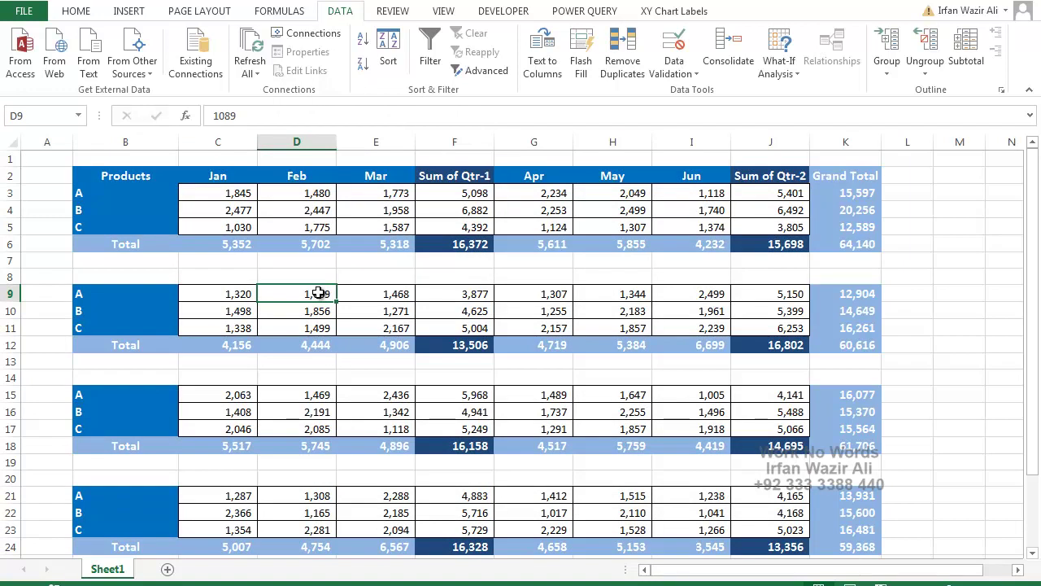
Group the Jan, Feb and Mar columns (C to E) into an outline group
left_click(236, 176)
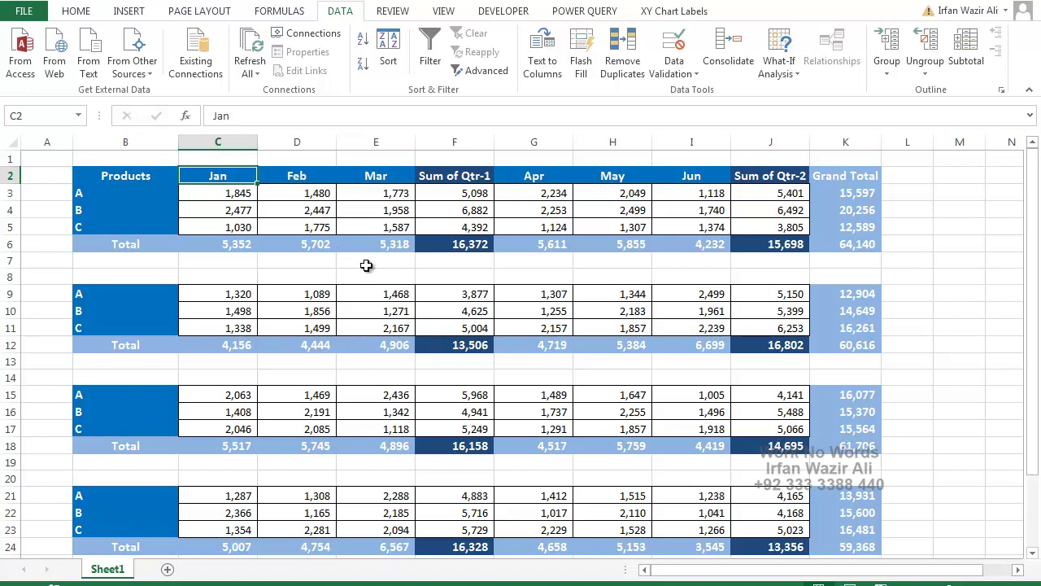
left_click(243, 143)
left_click_drag(243, 143, 356, 140)
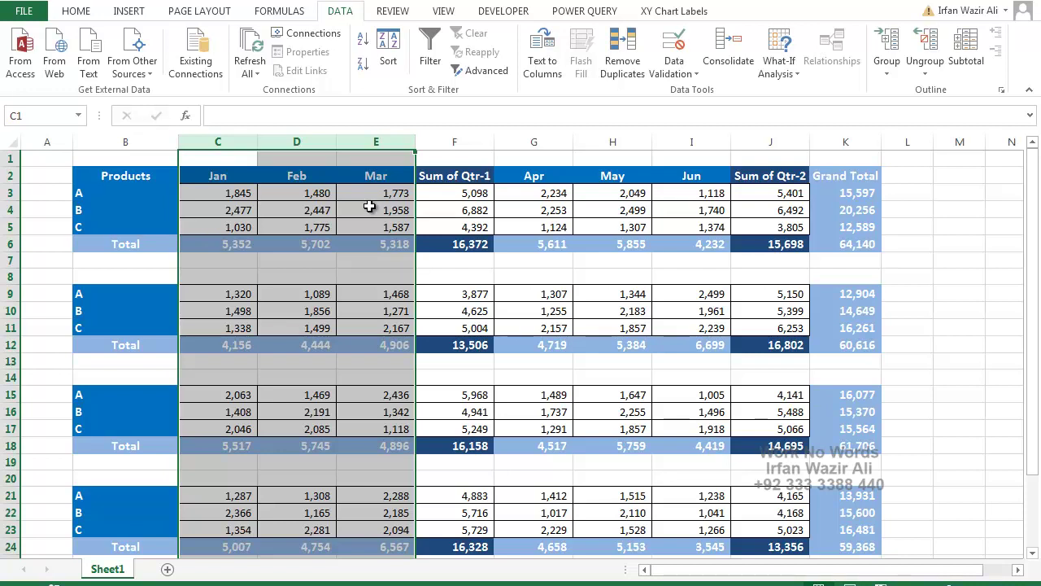
left_click(890, 77)
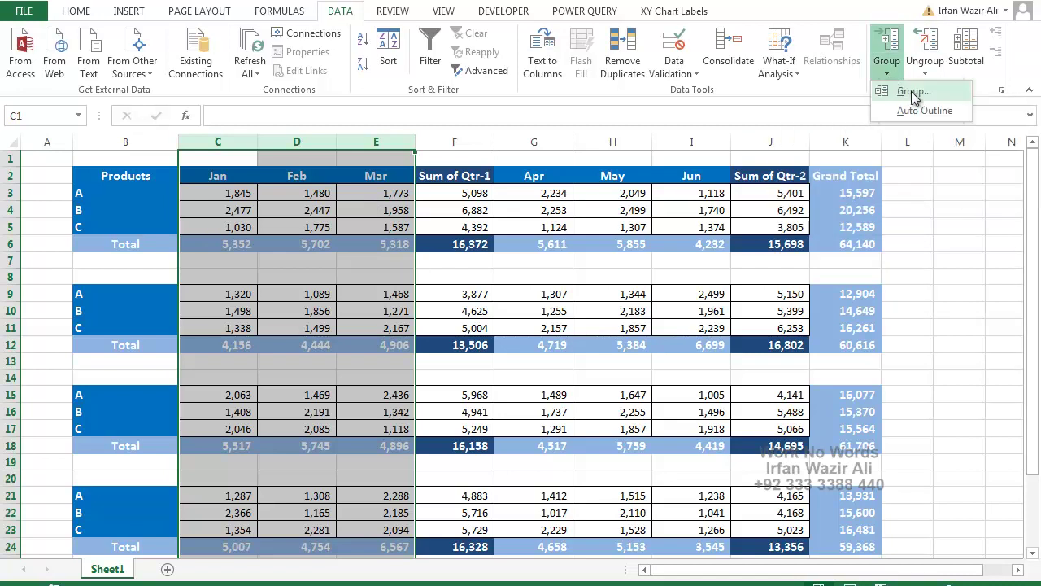
left_click(914, 91)
left_click(421, 279)
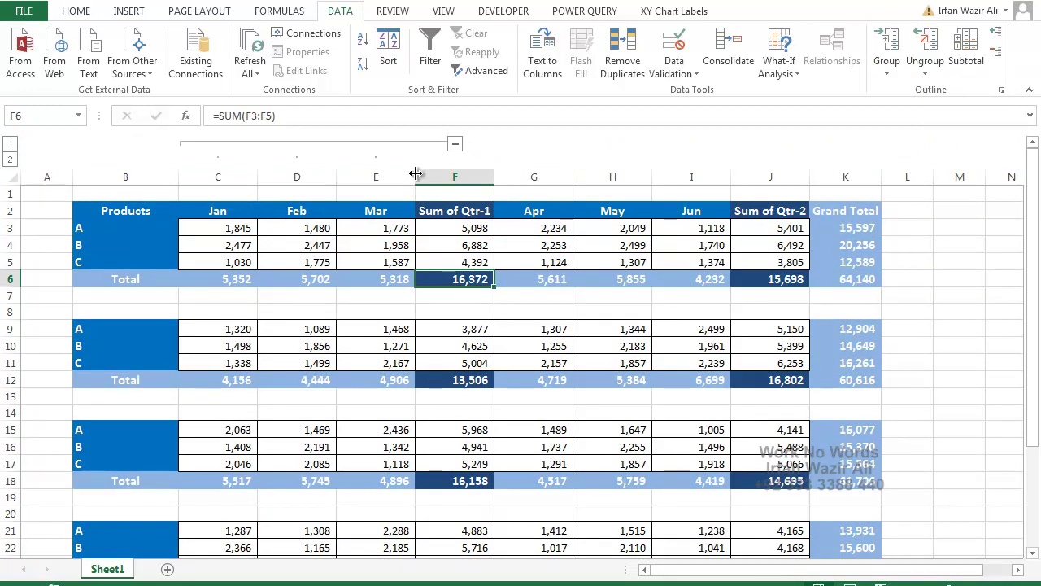
Collapse the Jan to Mar column group and expand it again to test it
left_click(455, 147)
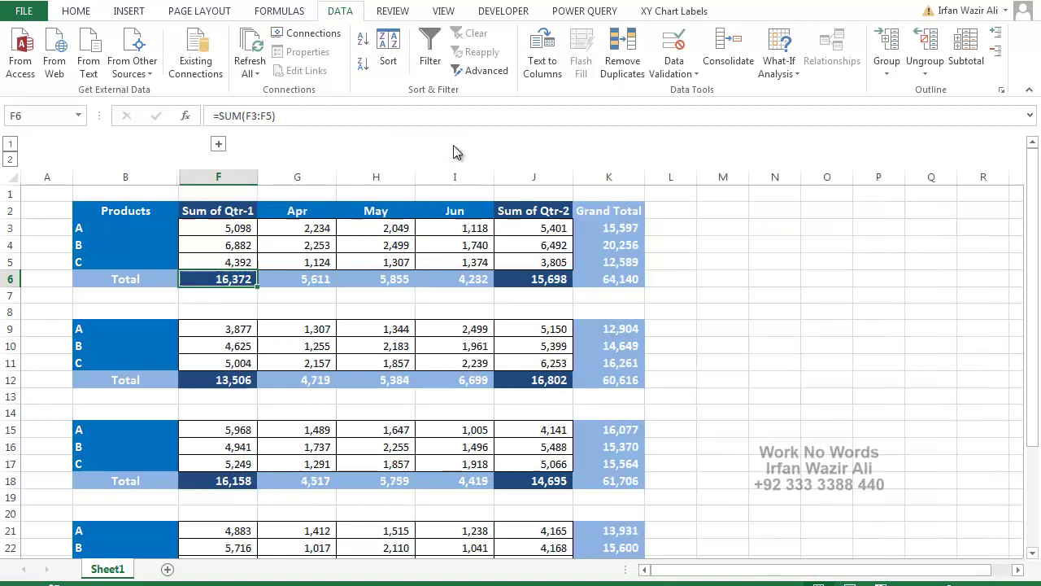
left_click(333, 258)
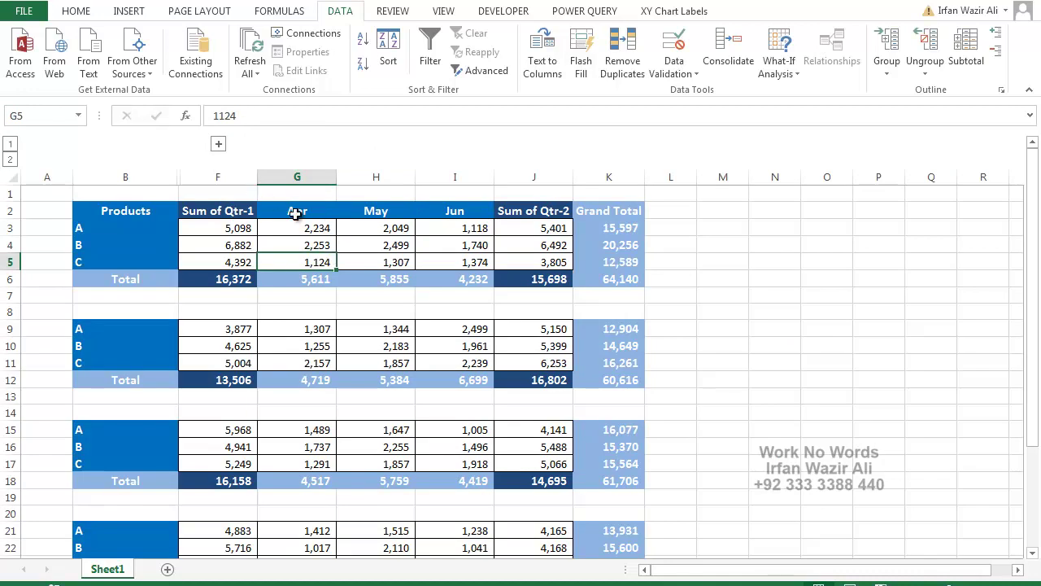
left_click(218, 146)
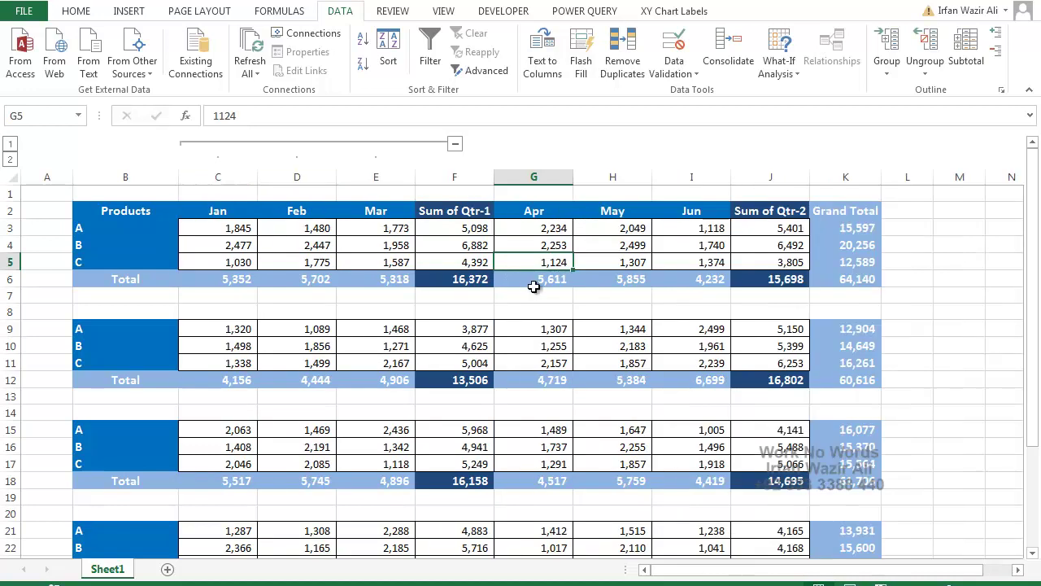
Group the Apr, May and Jun columns (G to I) into an outline group
left_click(568, 179)
left_click_drag(568, 180, 689, 178)
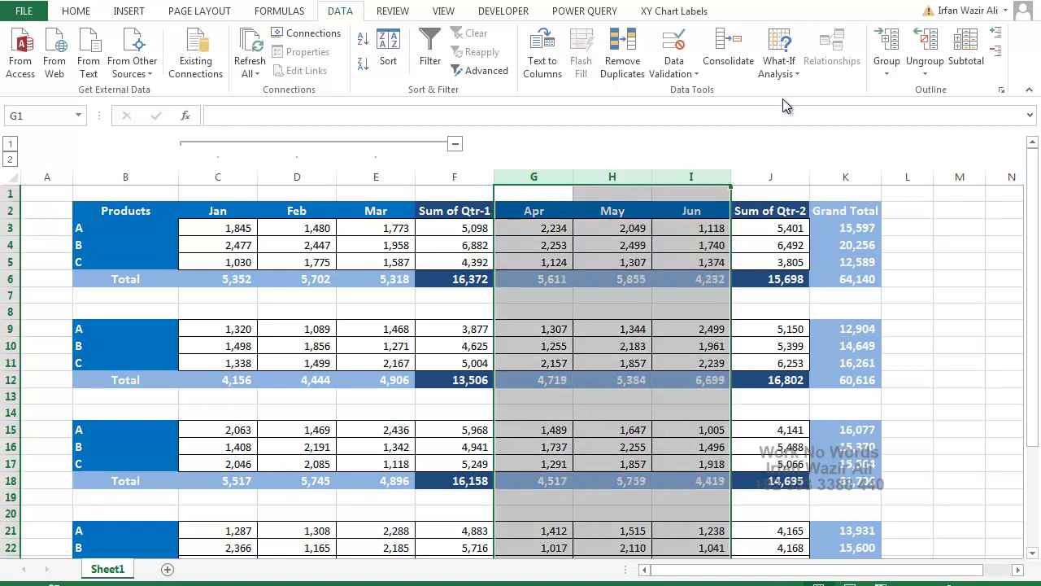
left_click(888, 71)
left_click(891, 92)
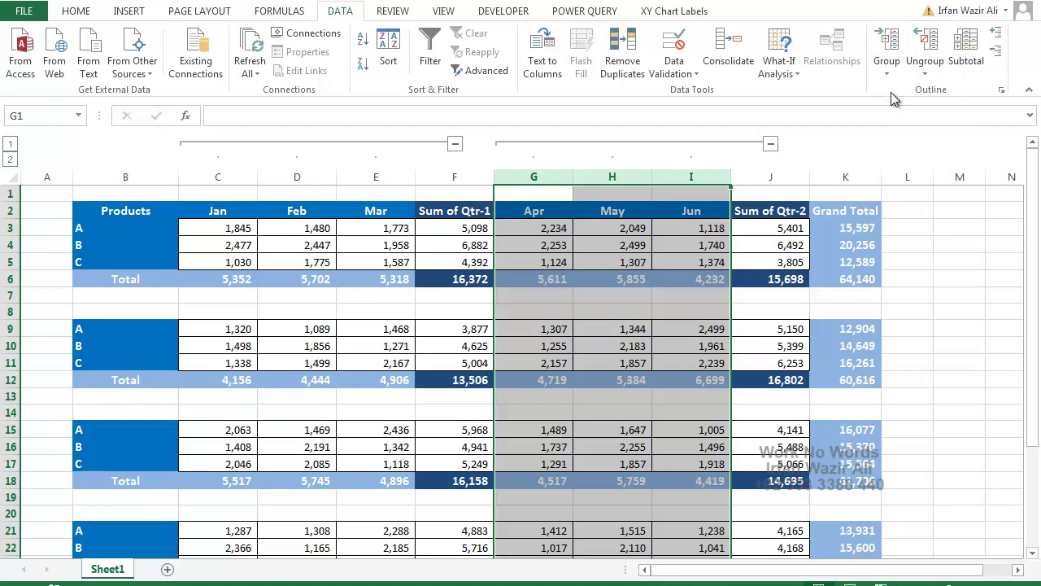
Collapse both monthly column groups so that only the quarter sums and grand total columns show
left_click(756, 257)
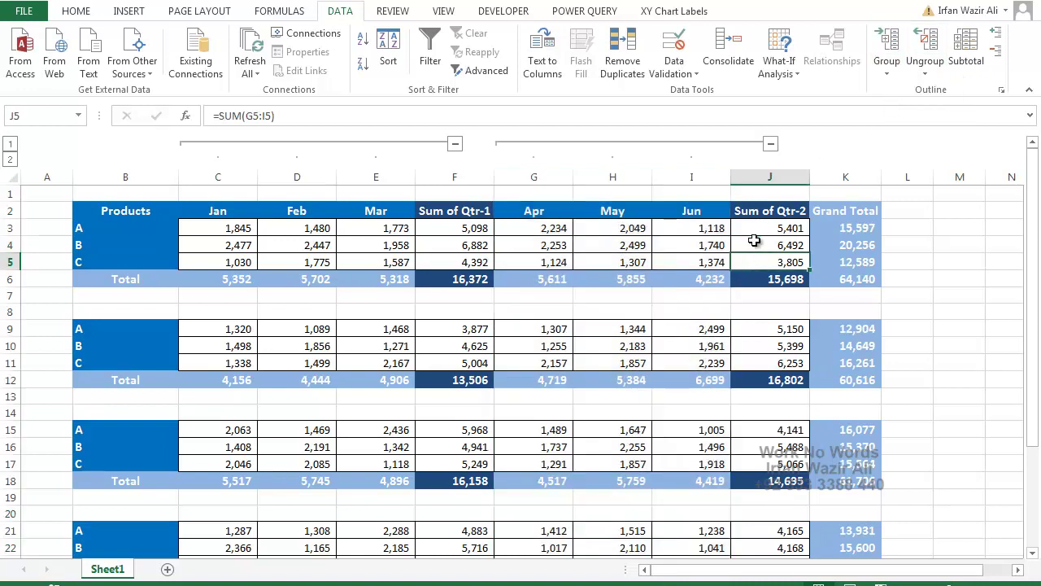
left_click(772, 144)
left_click(455, 144)
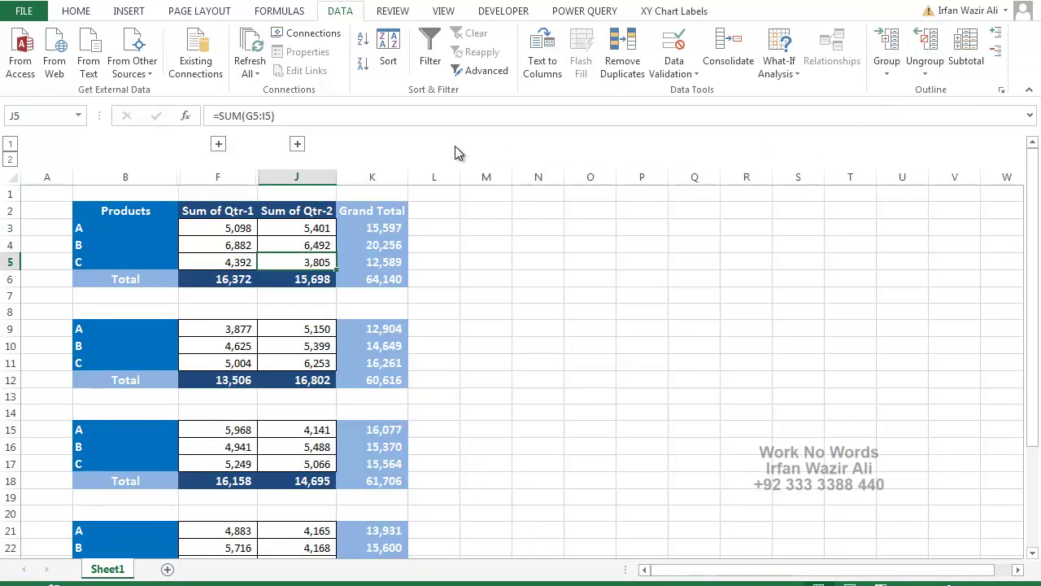
Group the first table's product rows 3 to 5 and test the group by collapsing and expanding it
left_click_drag(6, 228, 7, 262)
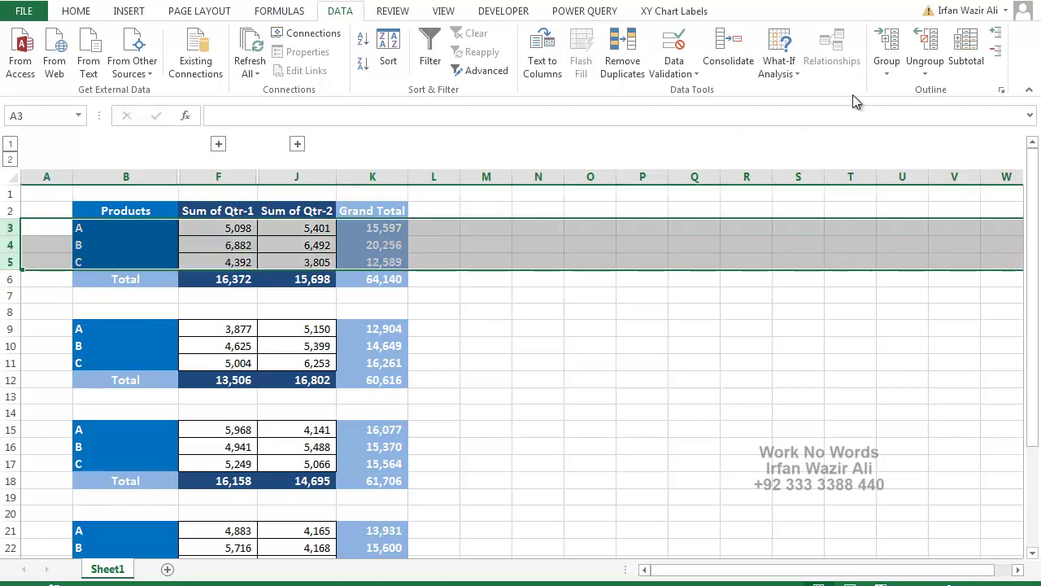
left_click(894, 72)
left_click(905, 91)
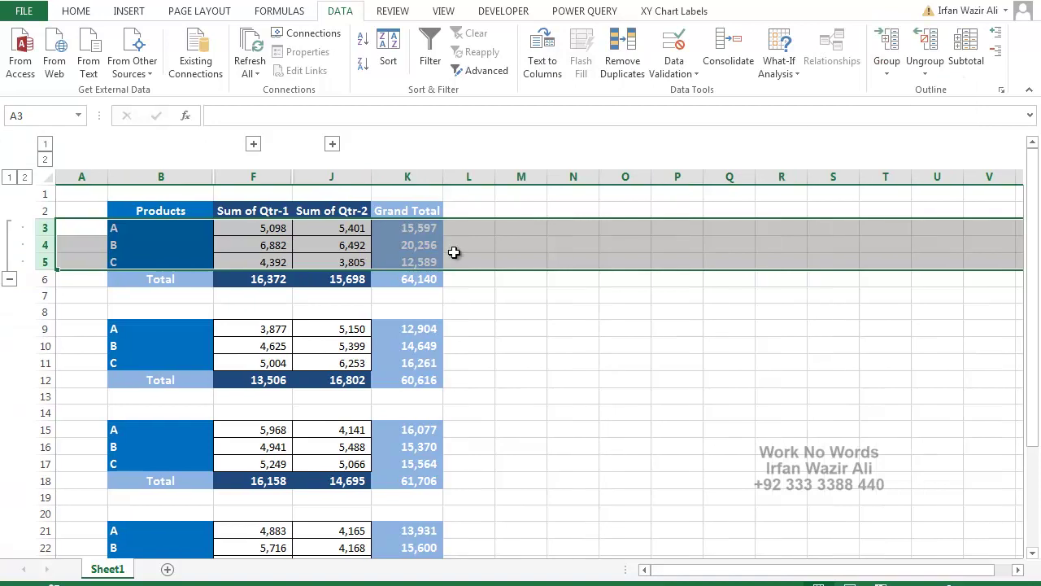
left_click(205, 281)
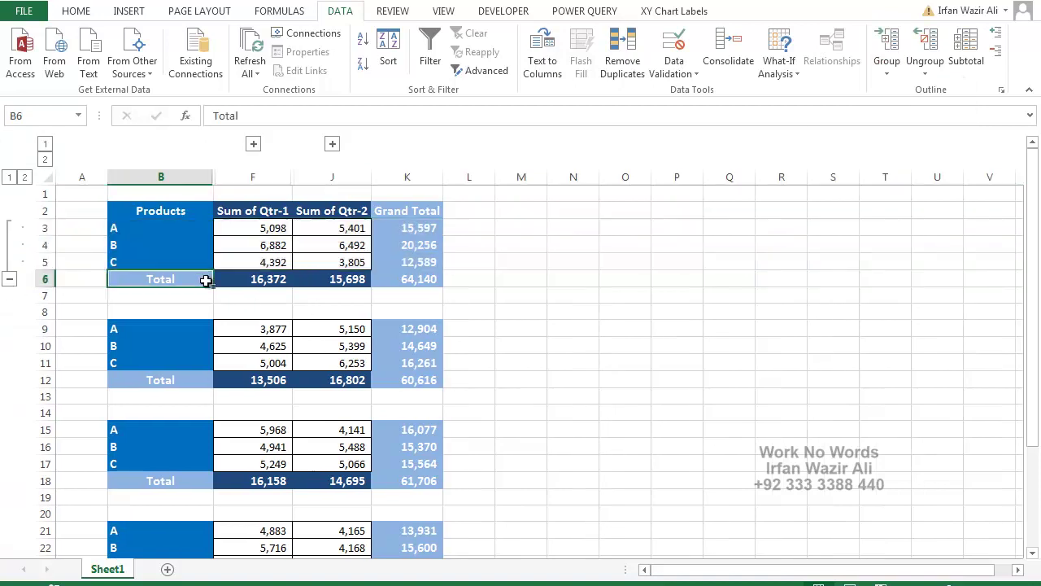
left_click(10, 282)
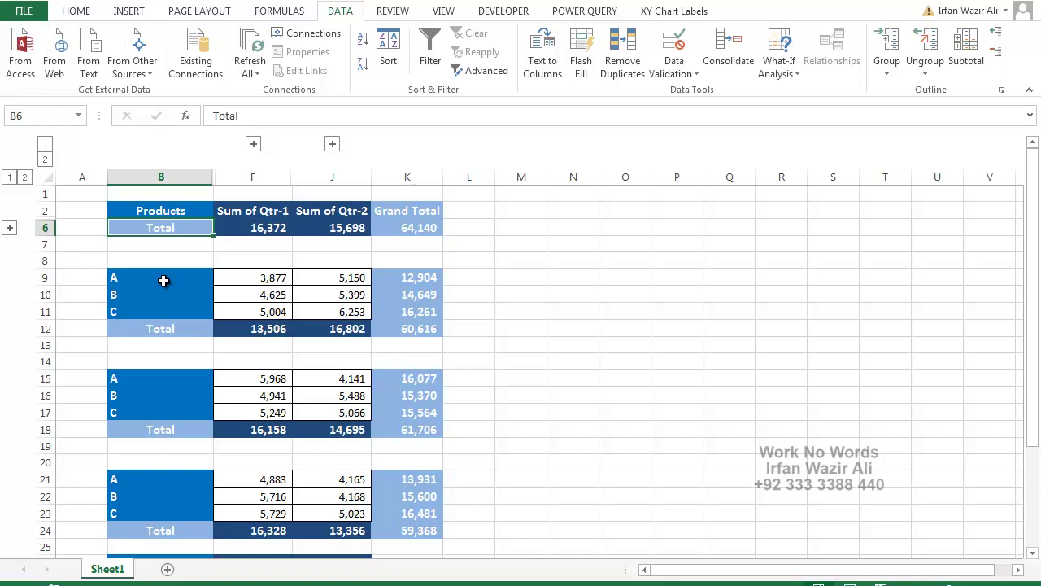
left_click(10, 228)
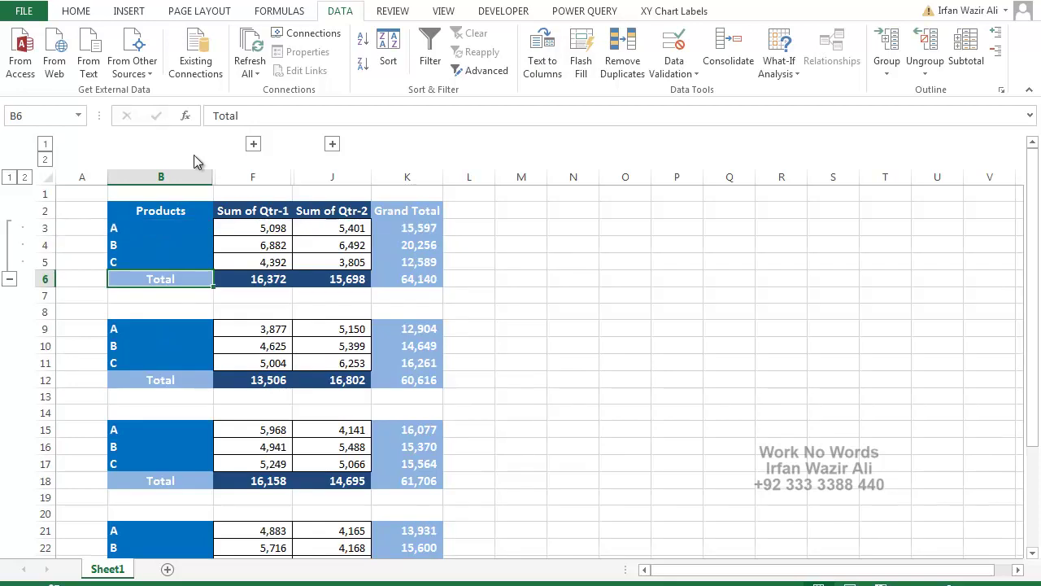
Expand both collapsed monthly column groups and clear the sheet's entire outline
left_click(253, 144)
left_click(573, 142)
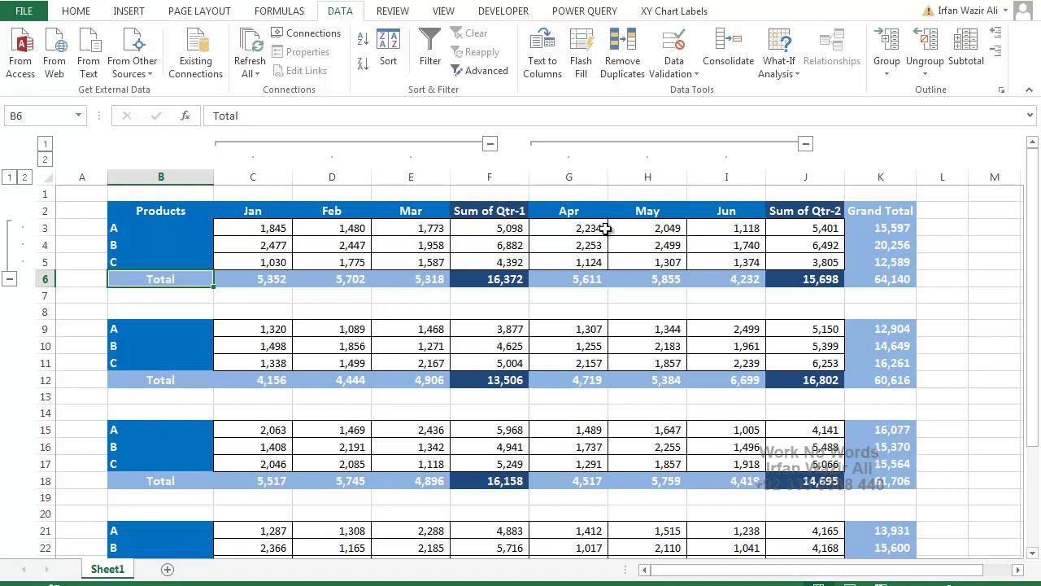
left_click(925, 75)
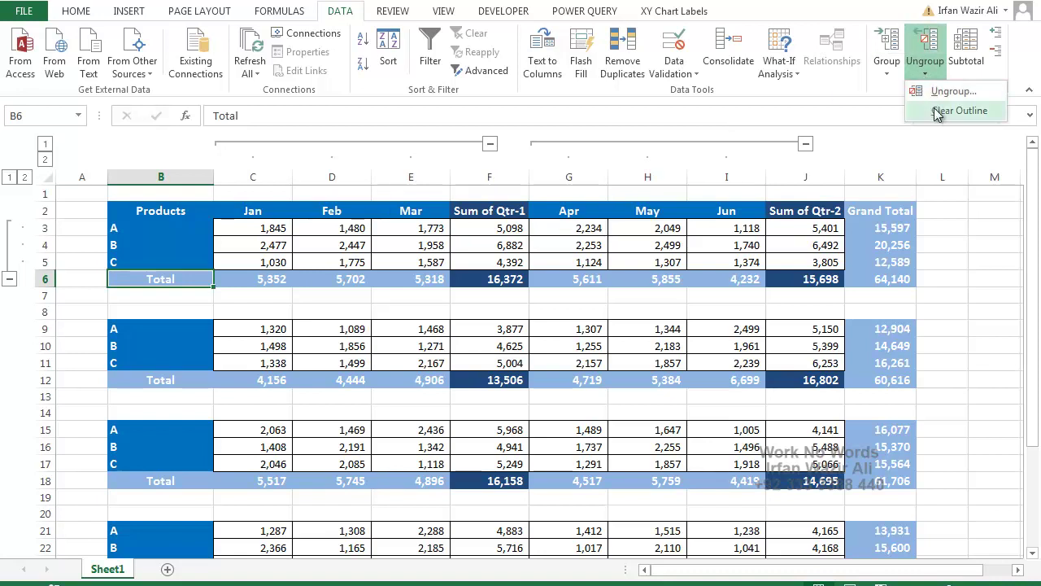
left_click(942, 110)
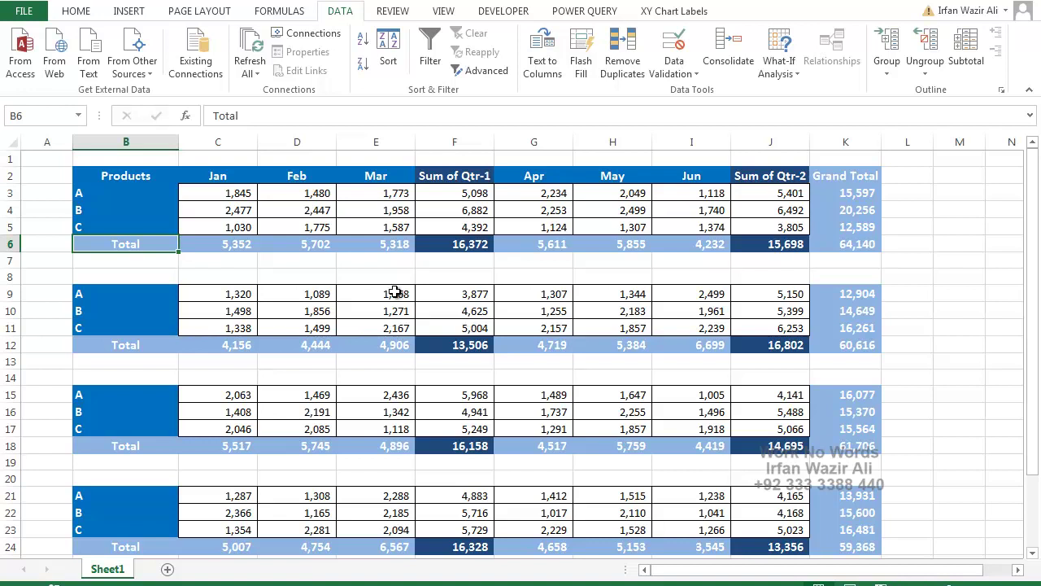
Apply an Auto Outline to the sales tables with the Jan header cell C2 selected, and dismiss the notification popup
left_click(216, 179)
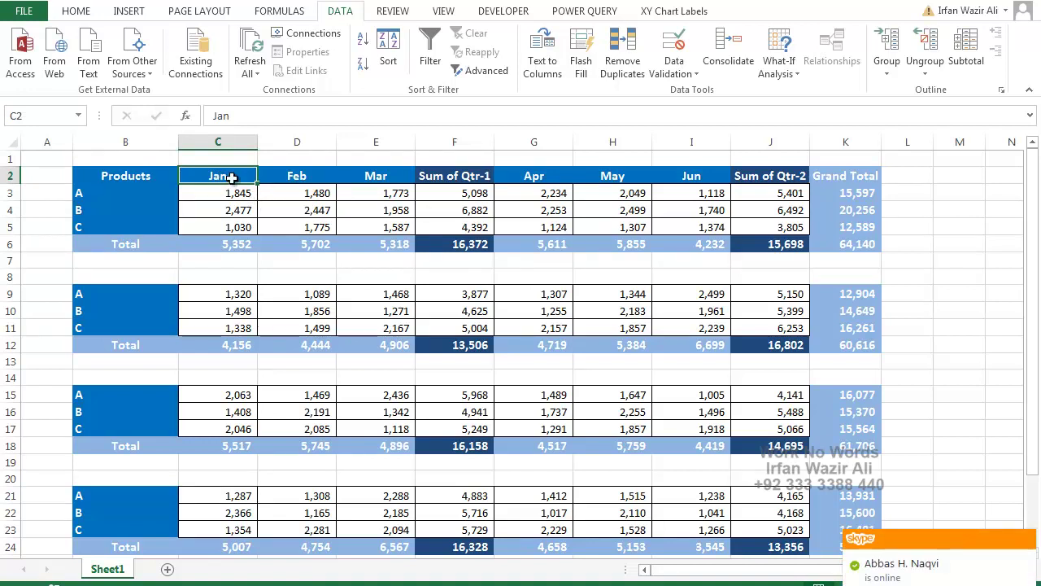
left_click(888, 74)
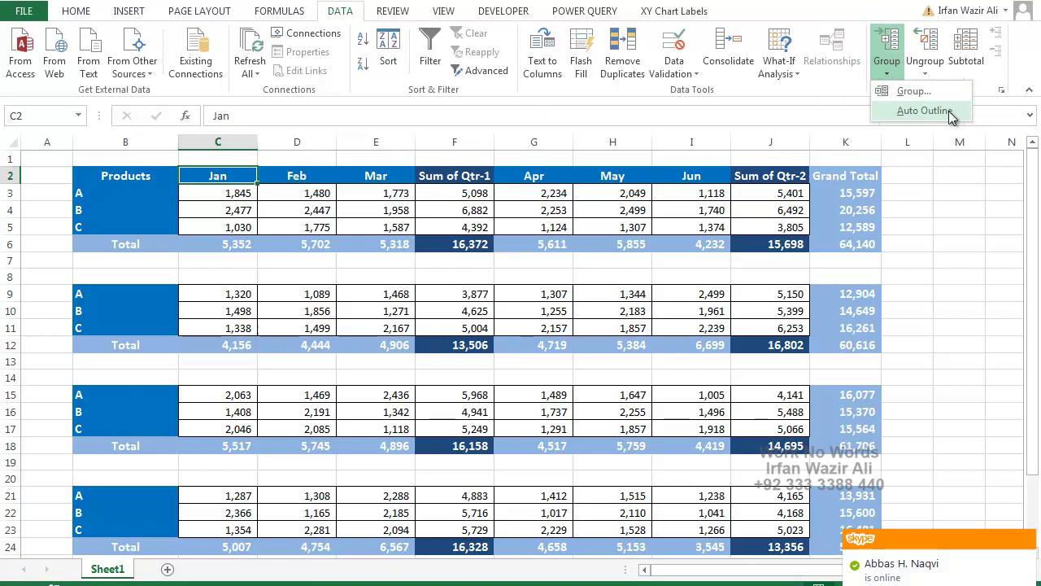
left_click(924, 111)
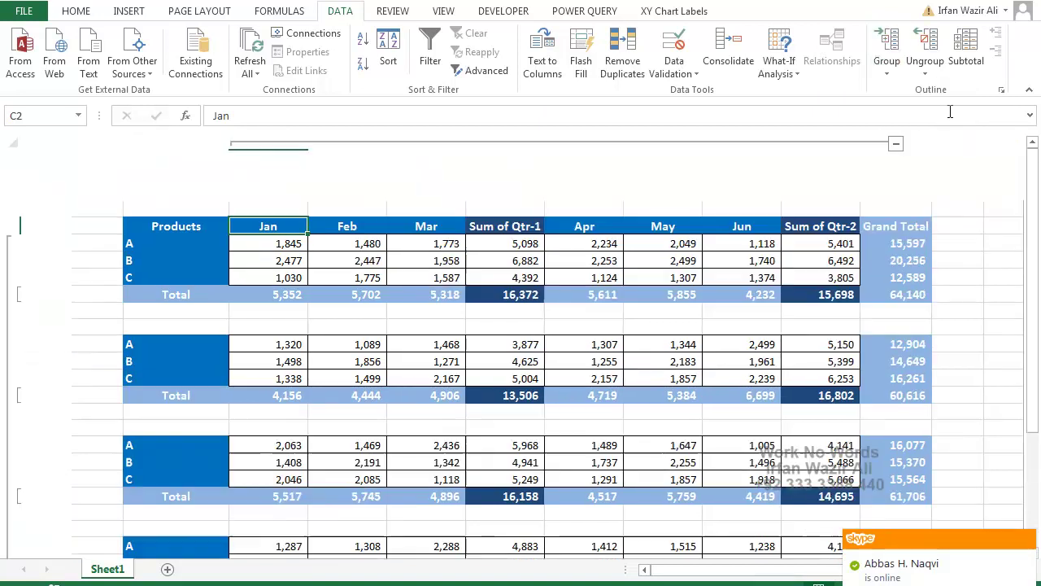
left_click(1026, 541)
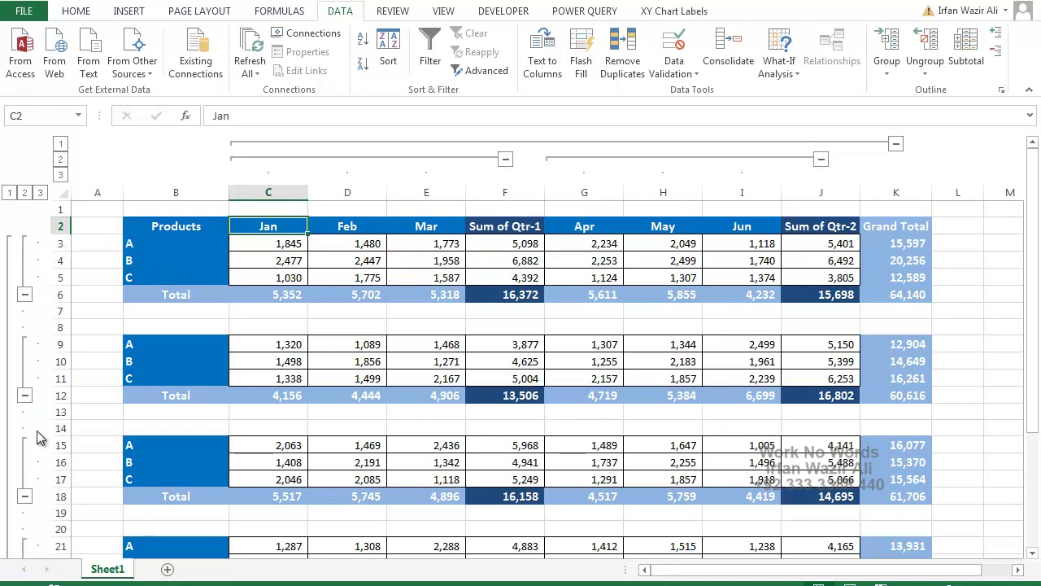
Collapse both quarters' month columns and the outer column group so that only the Grand Total column shows beside the products
left_click(436, 259)
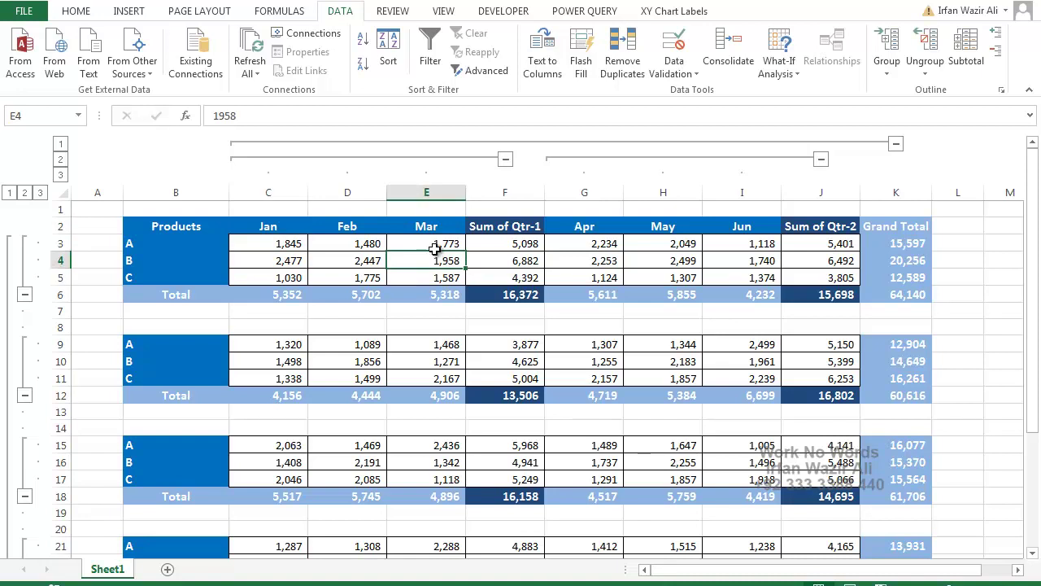
left_click(506, 160)
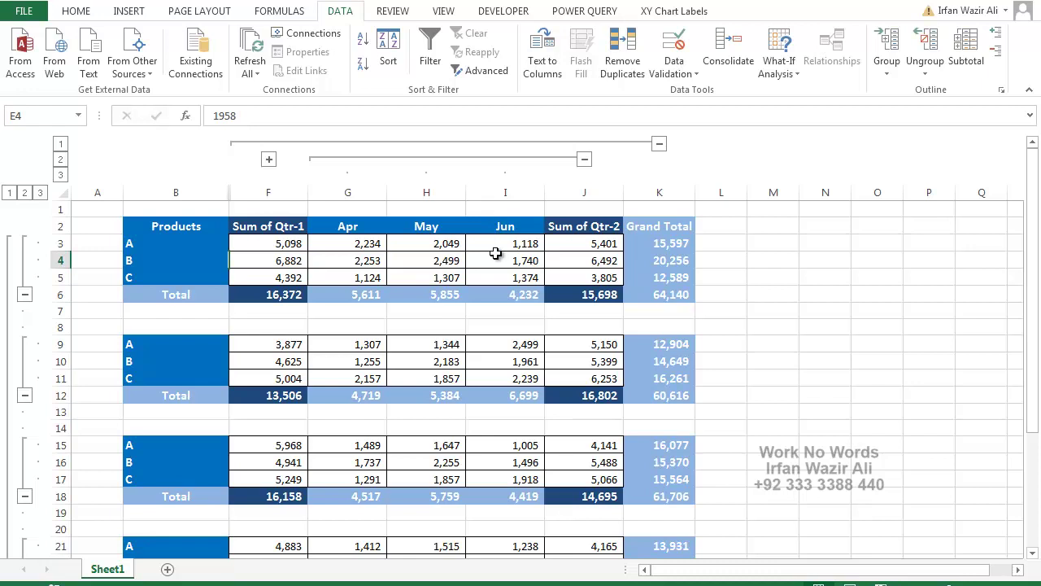
left_click(584, 160)
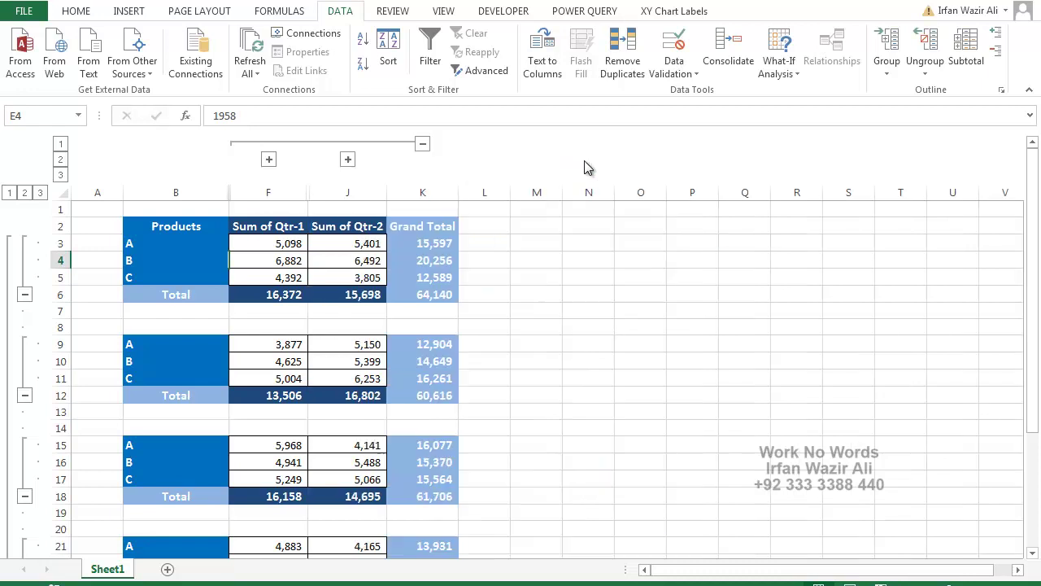
left_click(529, 277)
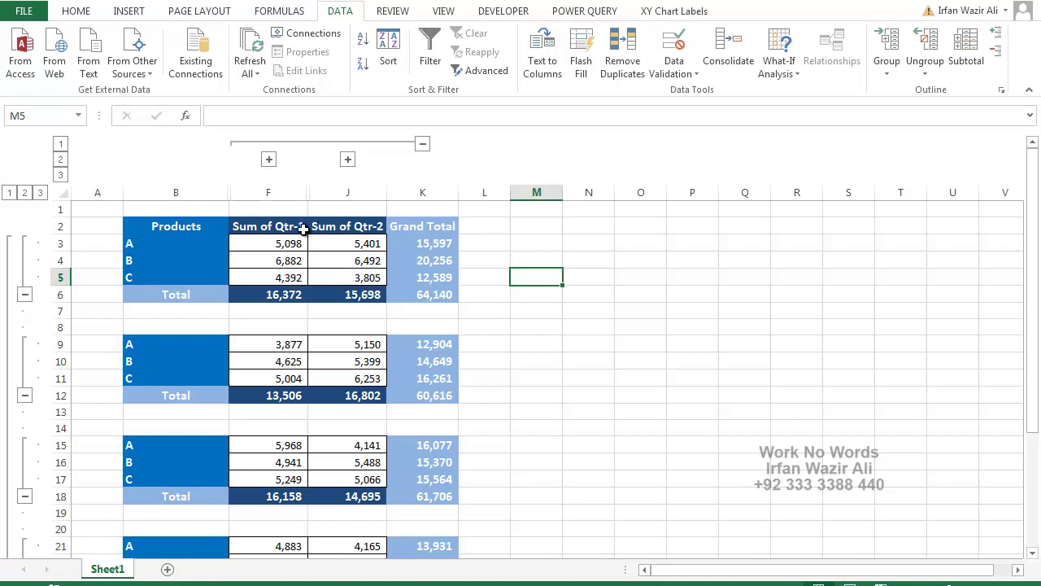
left_click(422, 144)
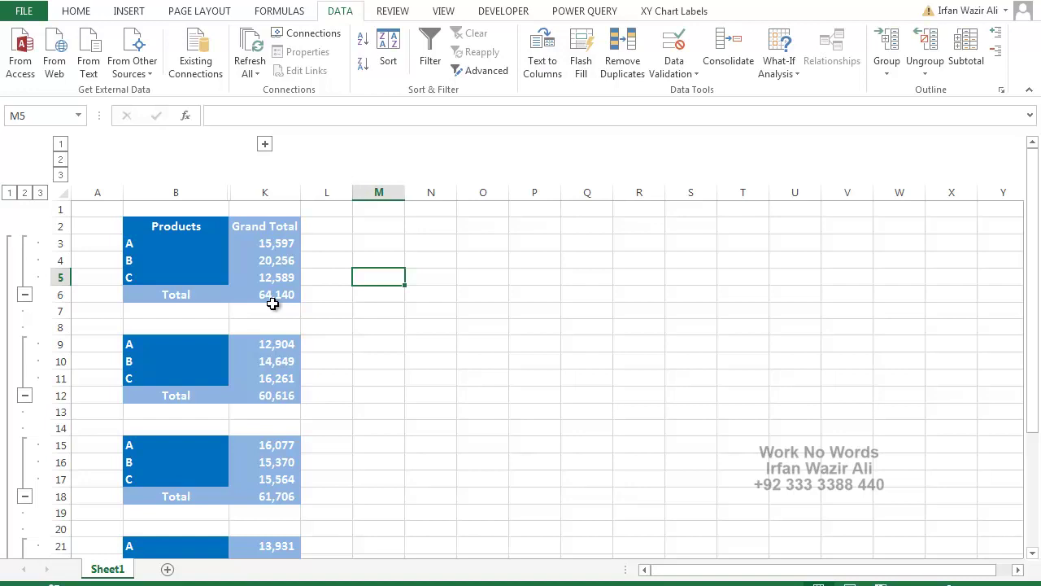
Expand the outer column group and both quarters' month groups to show all columns again
left_click(265, 145)
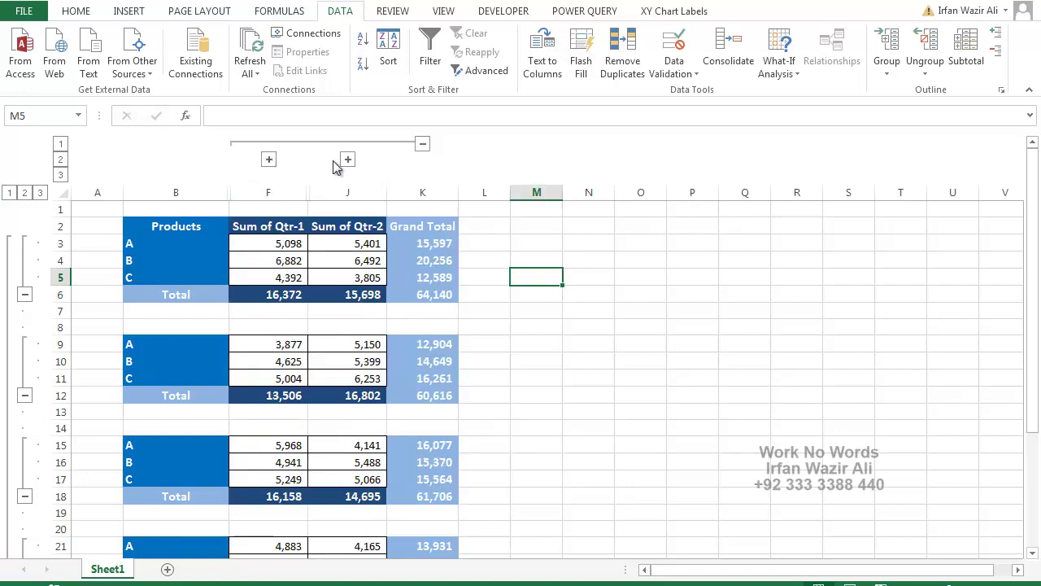
left_click(345, 160)
left_click(269, 159)
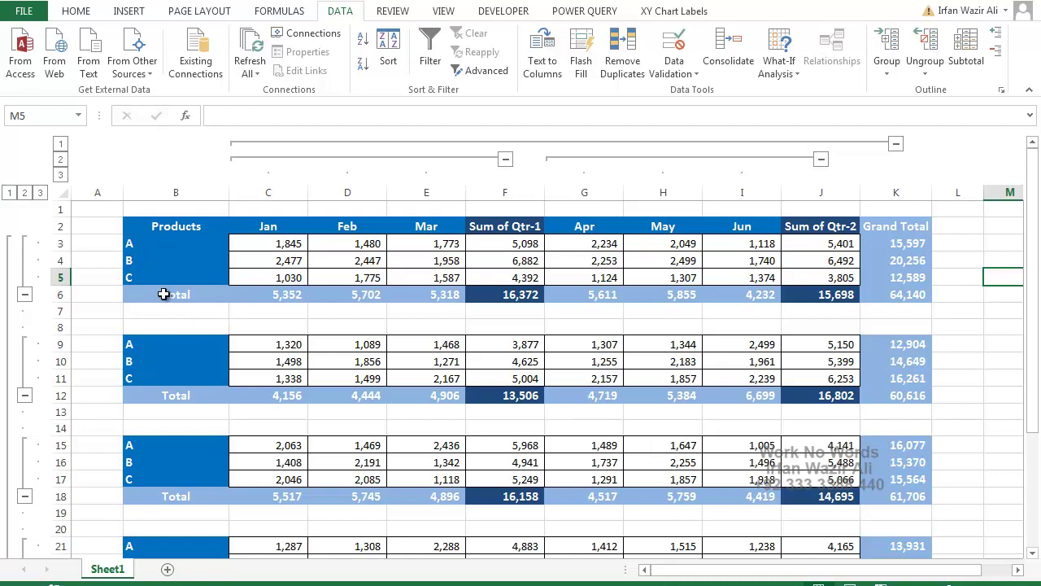
Collapse the product rows of all four tables and the outer row group so that only the Grand Total row shows
left_click(24, 294)
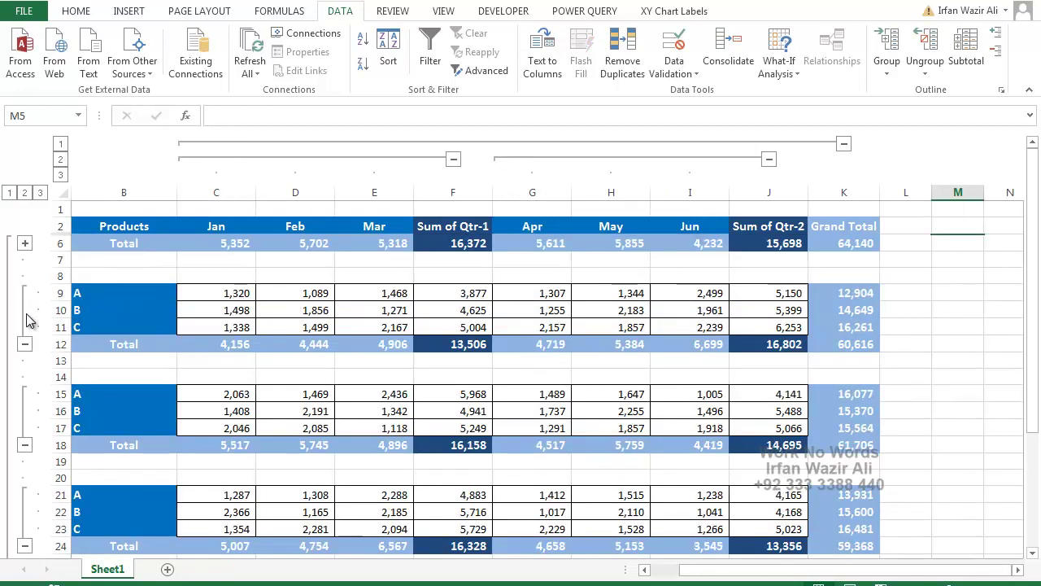
left_click(25, 344)
left_click(26, 394)
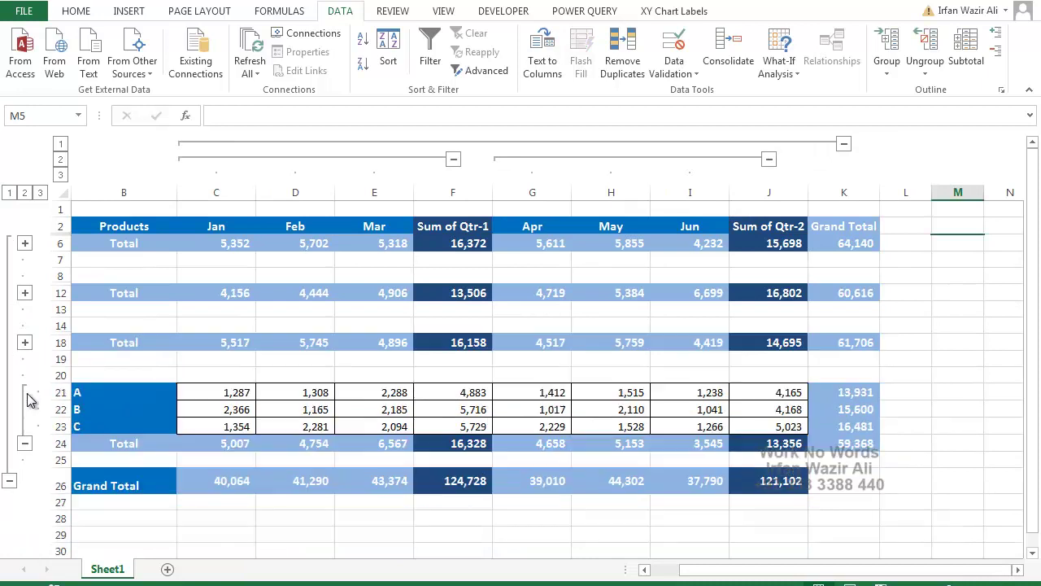
left_click(24, 443)
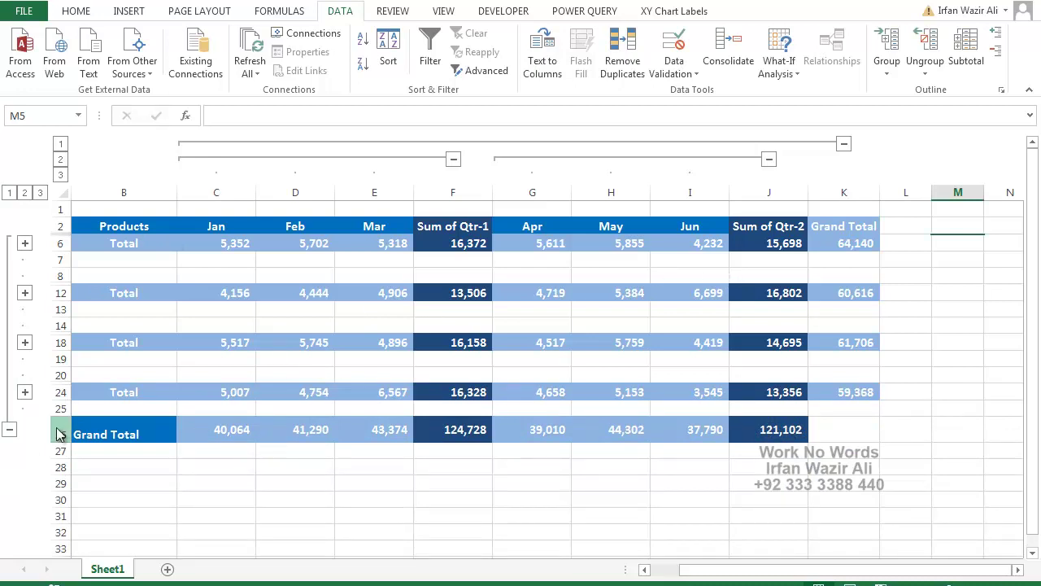
left_click(9, 430)
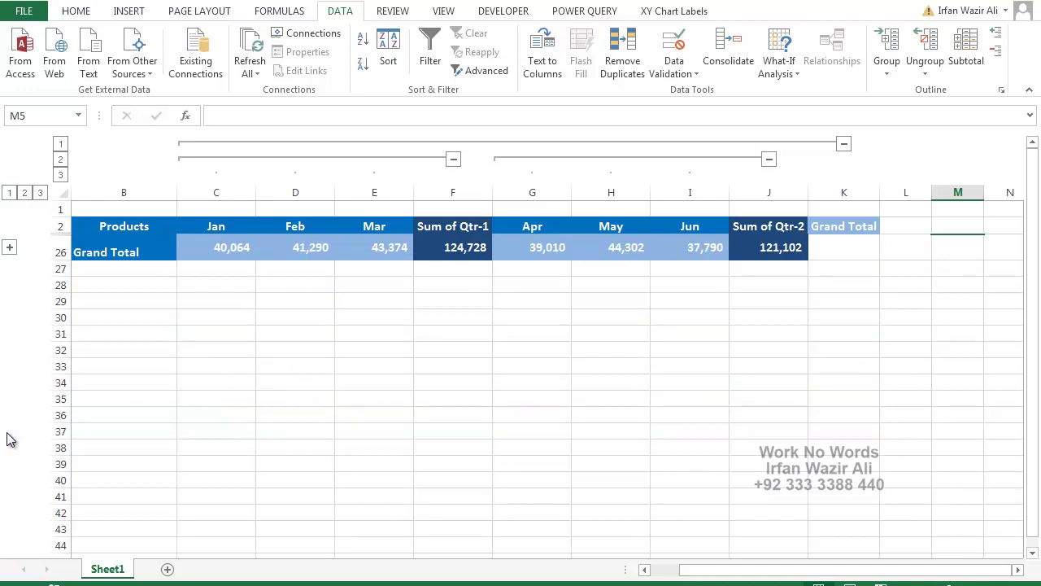
Expand the outer row group and the product rows of all four tables
left_click(9, 248)
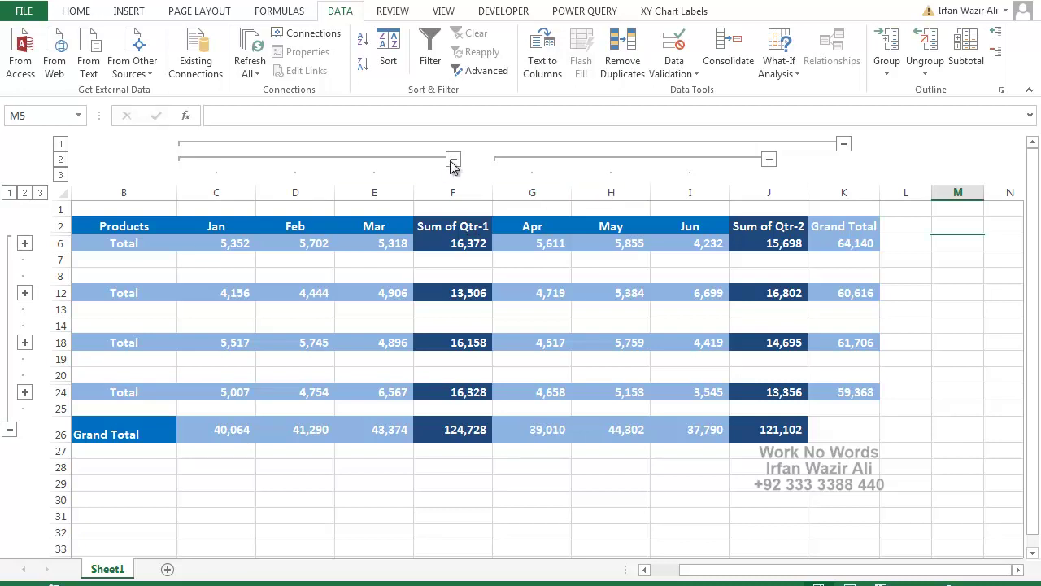
left_click(24, 243)
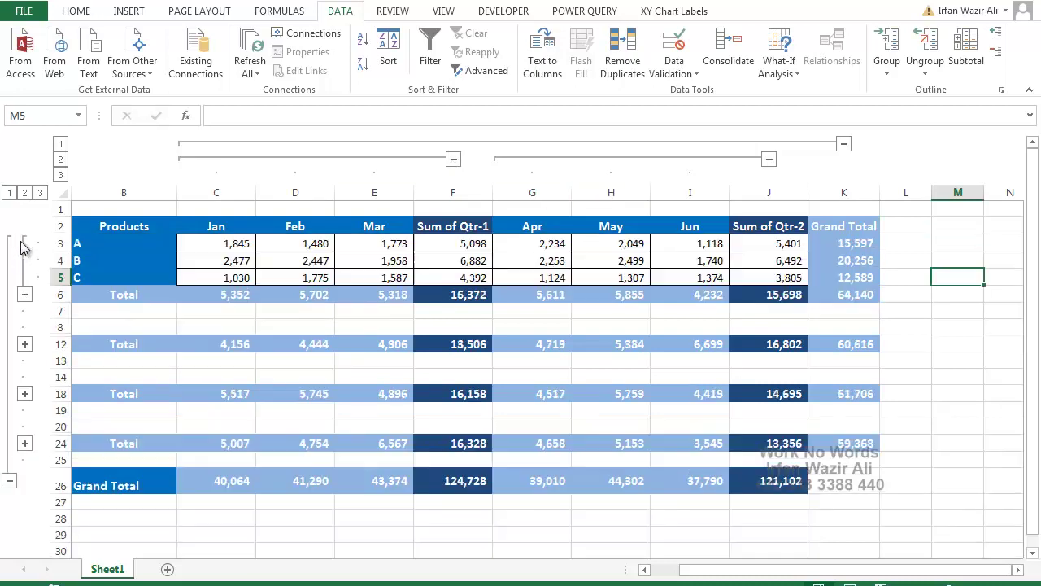
left_click(24, 442)
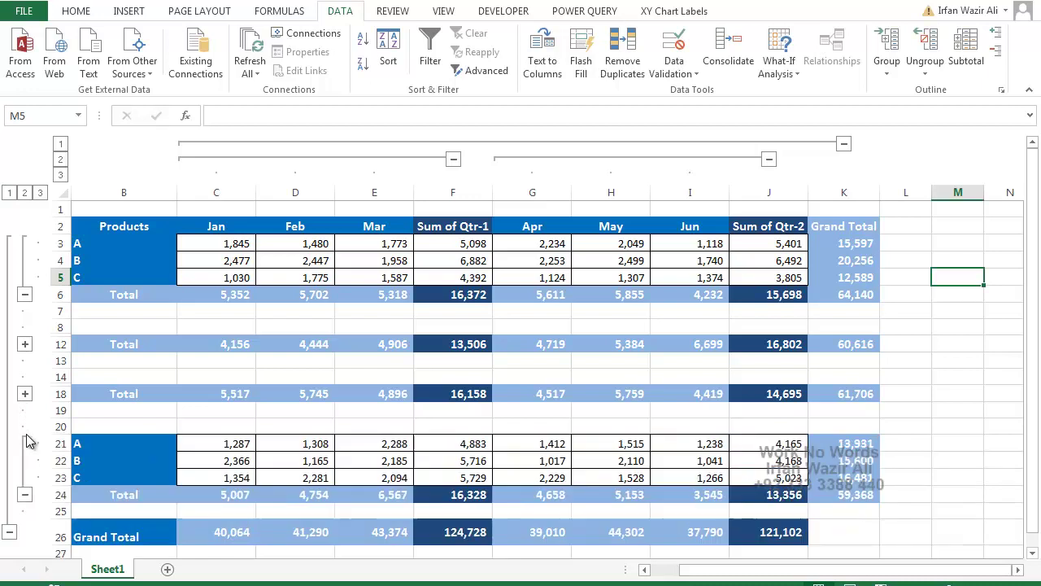
left_click(24, 394)
left_click(24, 343)
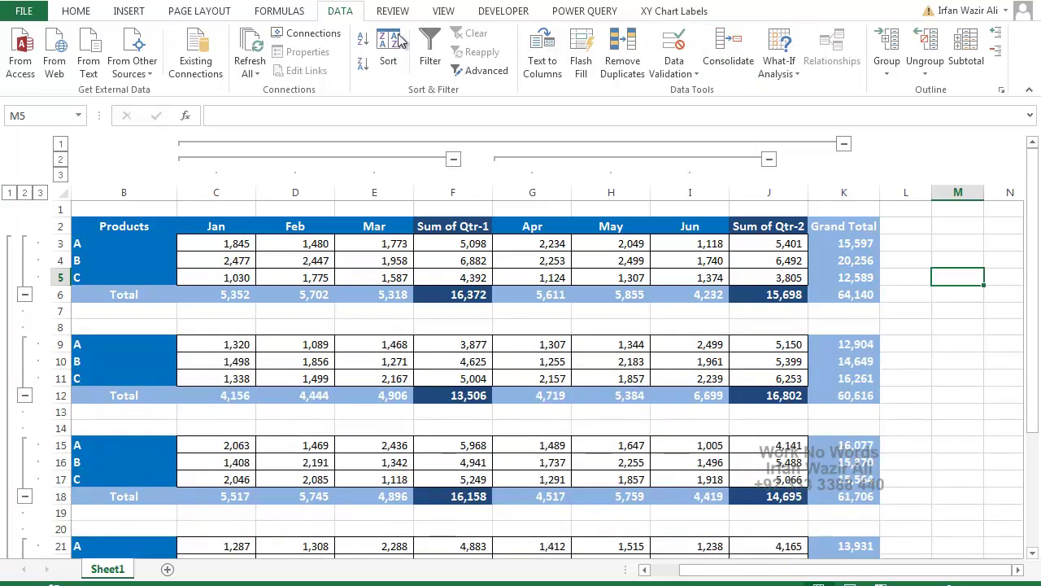
Ungroup only the Jan, Feb and Mar columns (C to E), keeping the rest of the outline
left_click(933, 76)
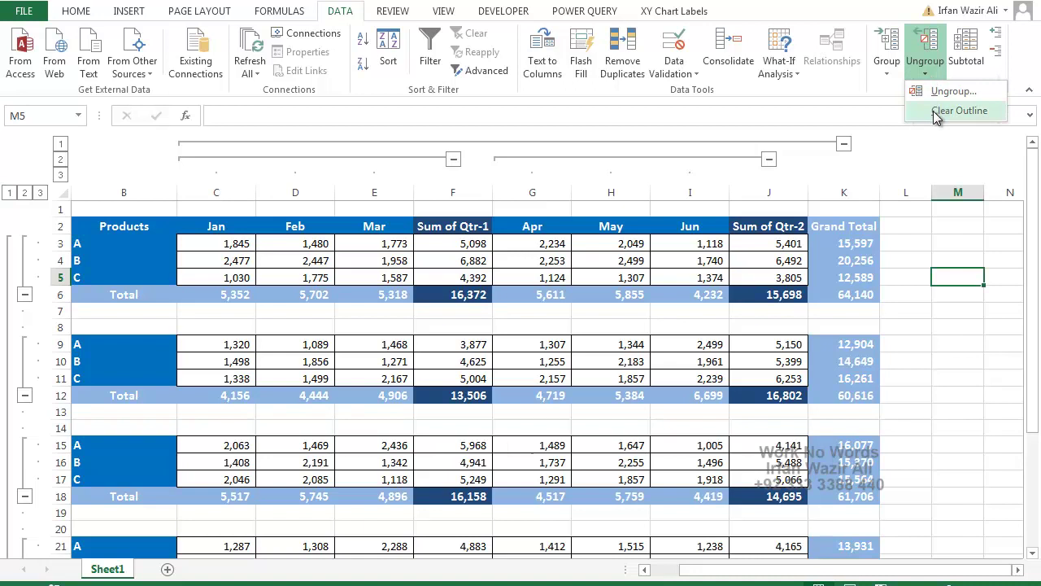
left_click(659, 292)
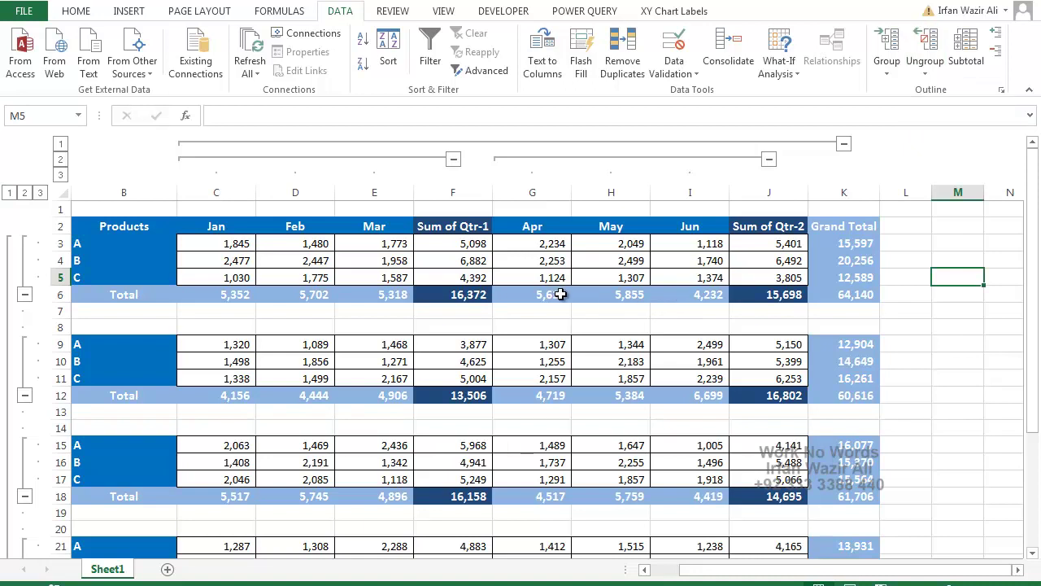
left_click_drag(232, 192, 368, 191)
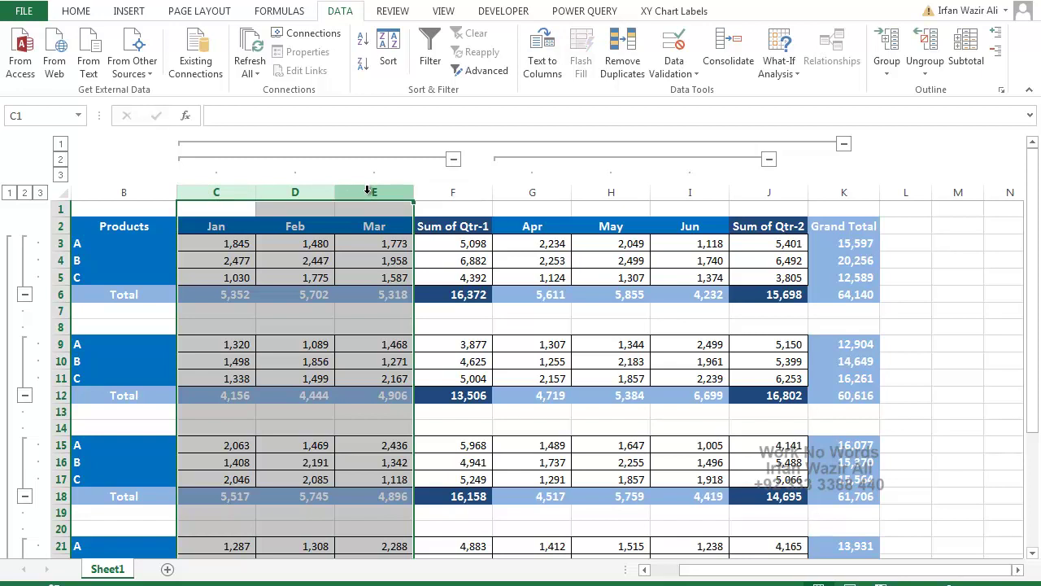
left_click(921, 75)
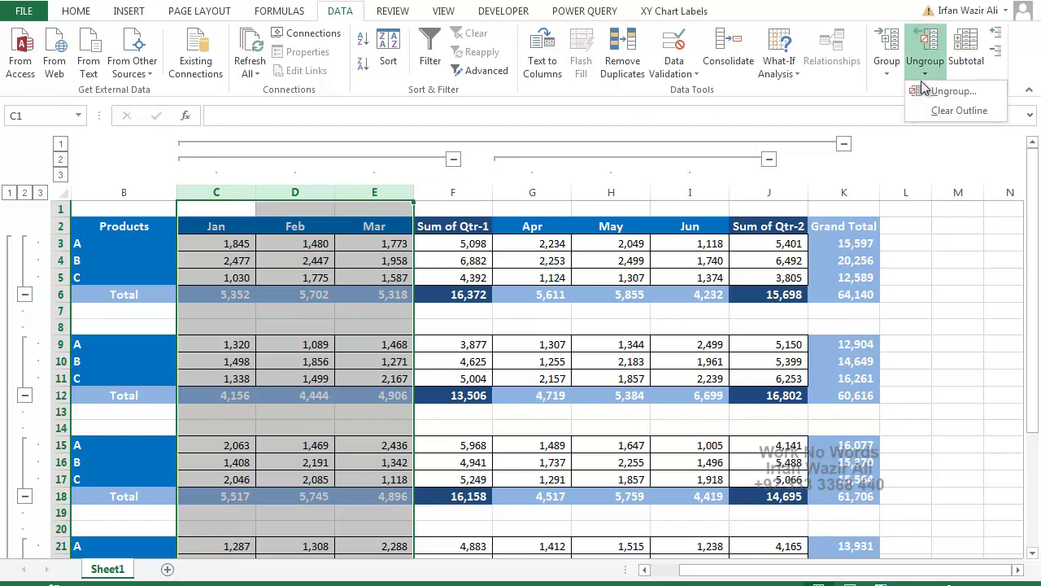
left_click(927, 91)
left_click(449, 278)
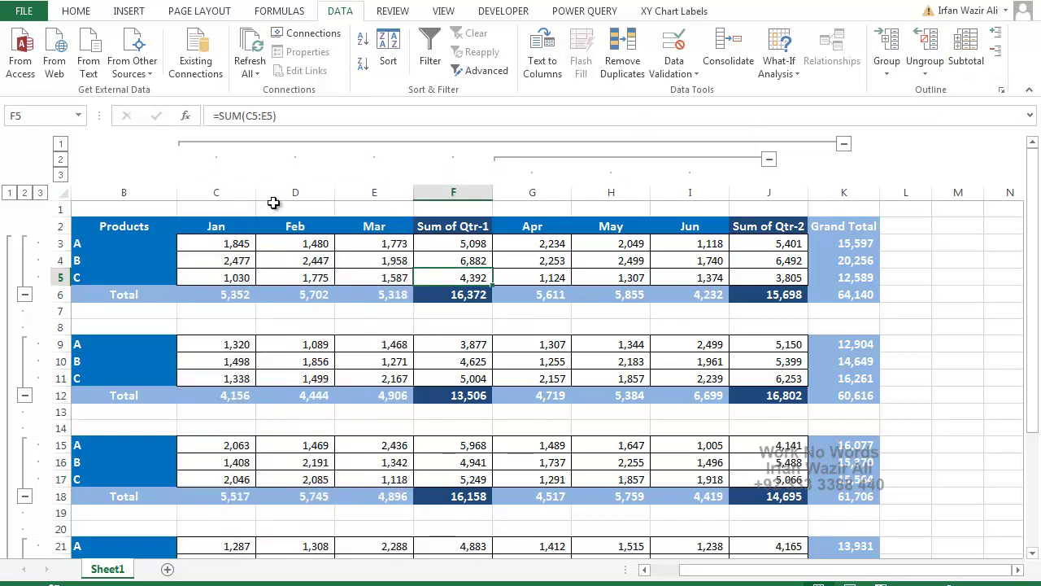
Ungroup the Apr, May and Jun columns (G to I)
left_click_drag(529, 192, 704, 192)
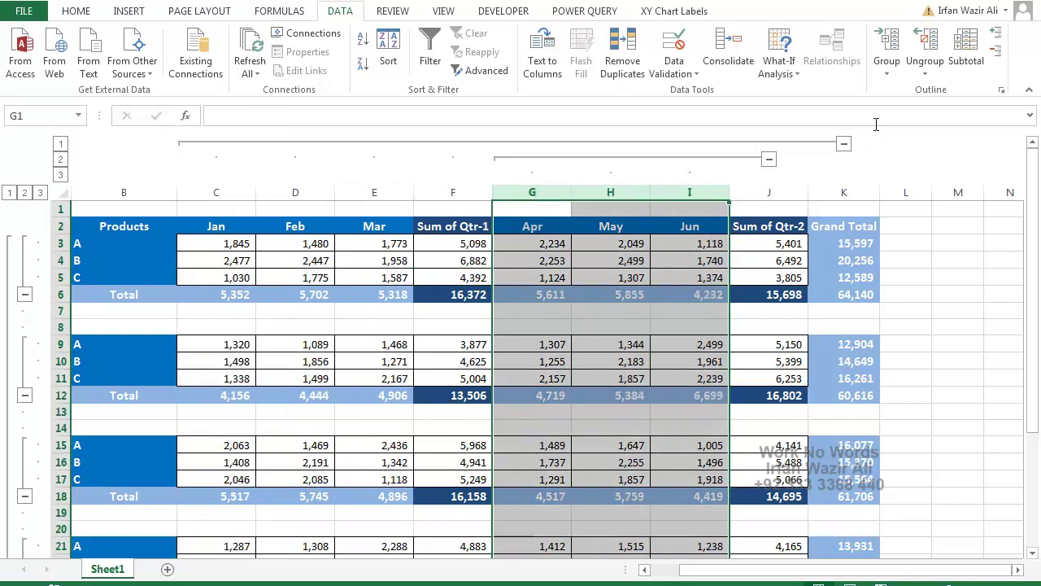
left_click(927, 73)
left_click(952, 92)
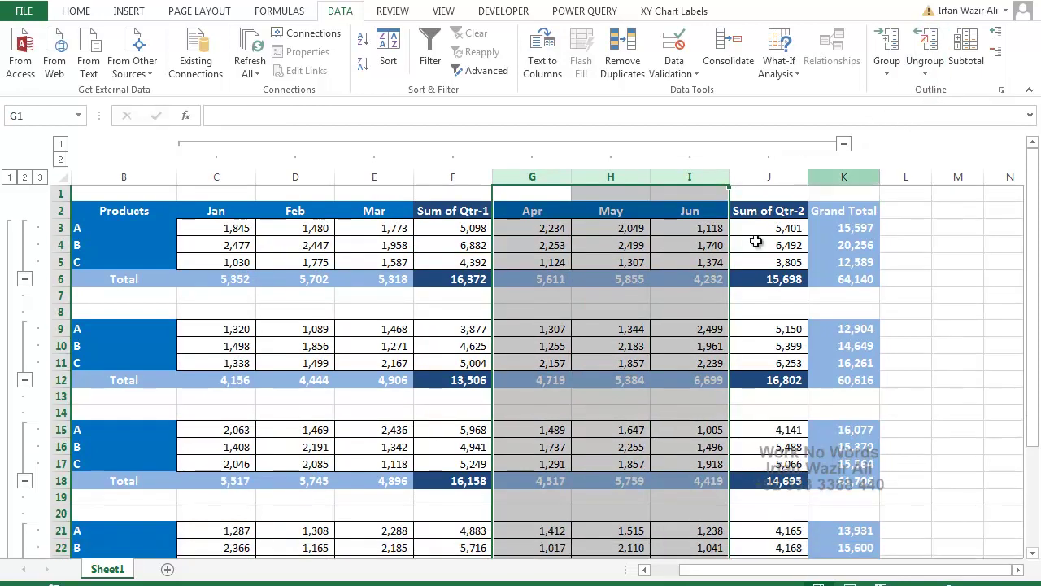
left_click(716, 281)
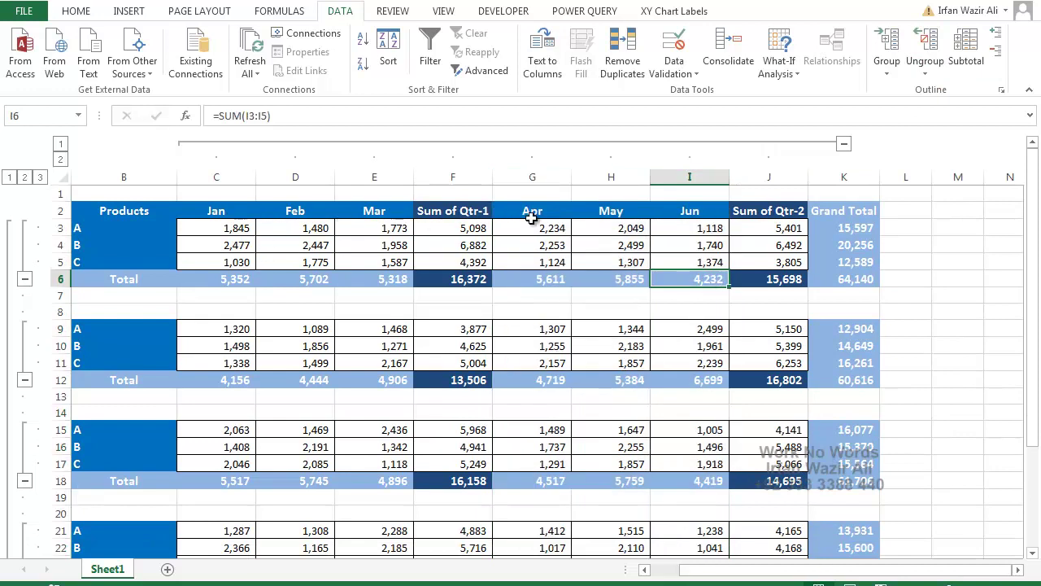
Test the remaining outer column group by collapsing and expanding it, and clear the whole outline from the sheet
left_click(843, 144)
left_click(213, 144)
left_click(241, 212)
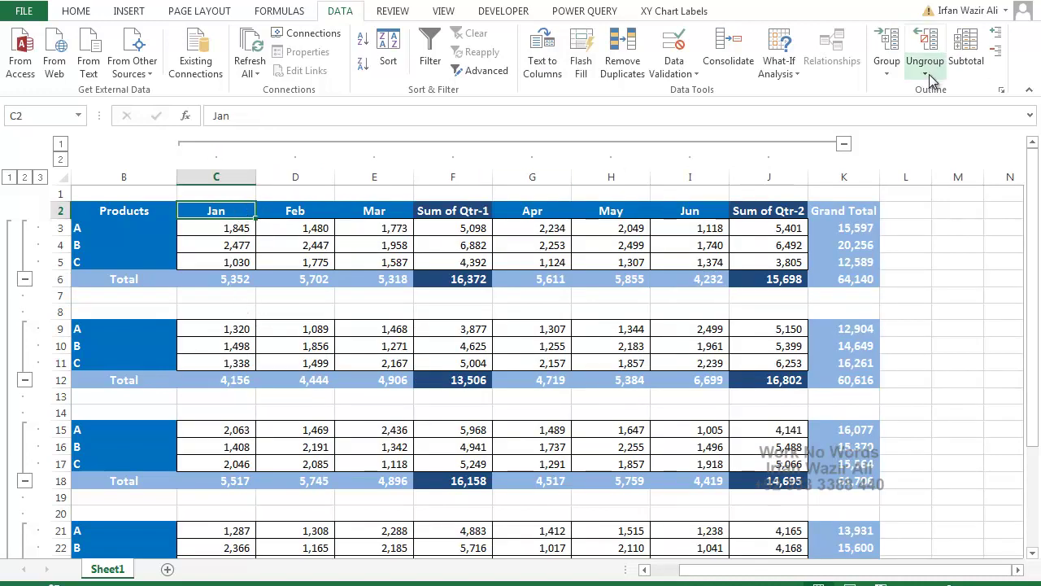
left_click(928, 75)
left_click(943, 107)
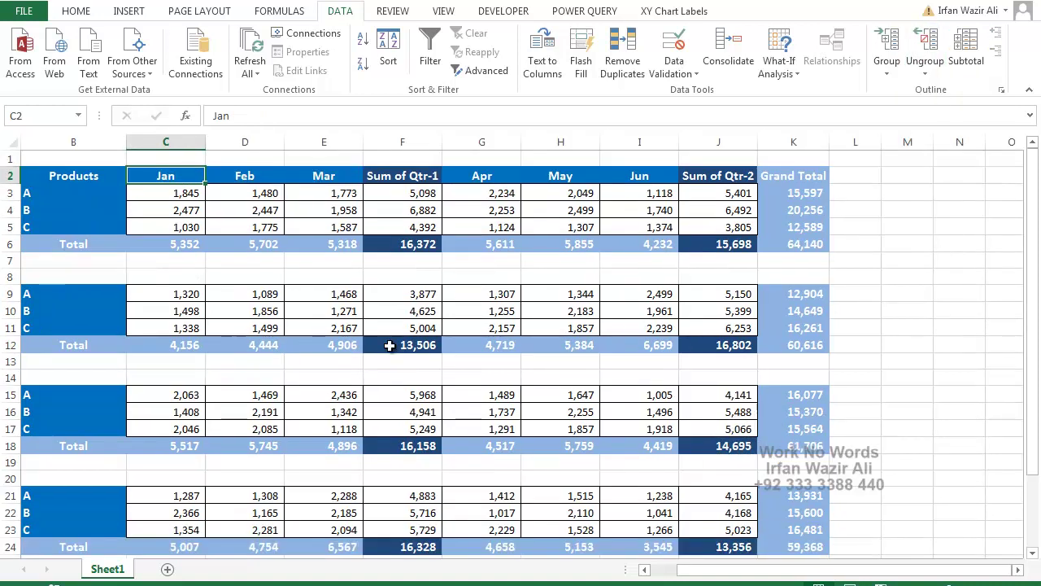